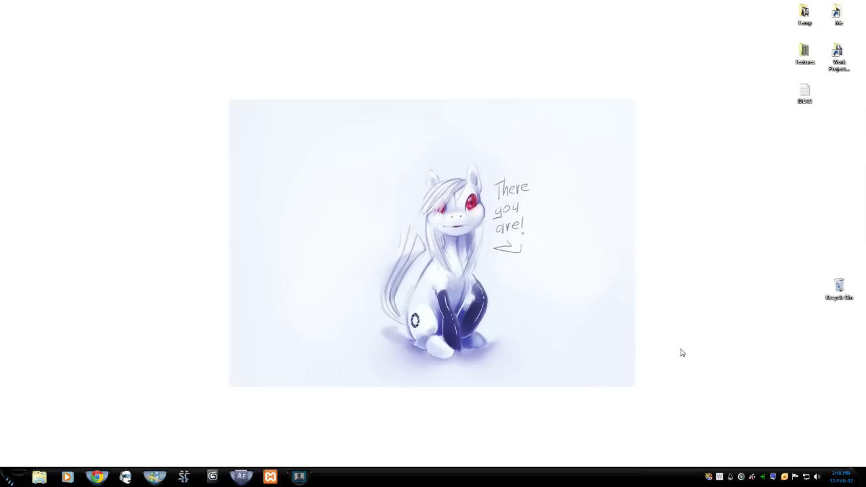
Switch to After Effects and create a composition named Final with the HDTV 1080 25 preset and a duration of 200 frames
{"action": "left_click", "coordinate": [242, 478]}
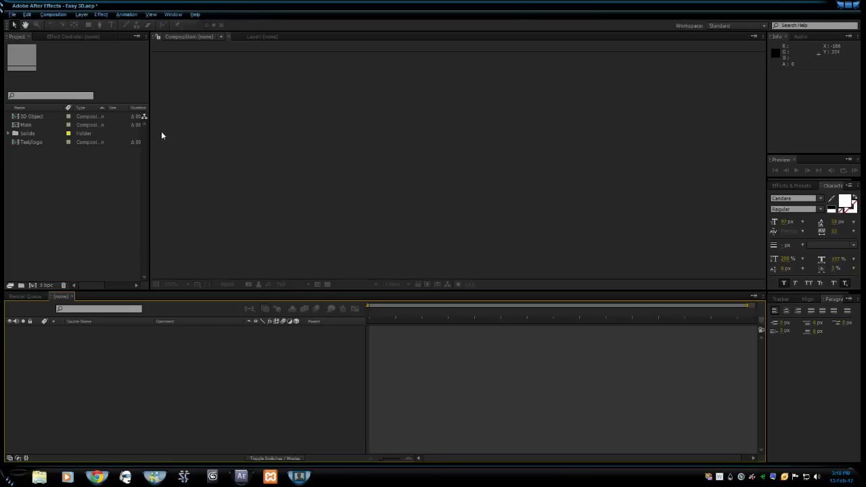
{"action": "left_click", "coordinate": [33, 286]}
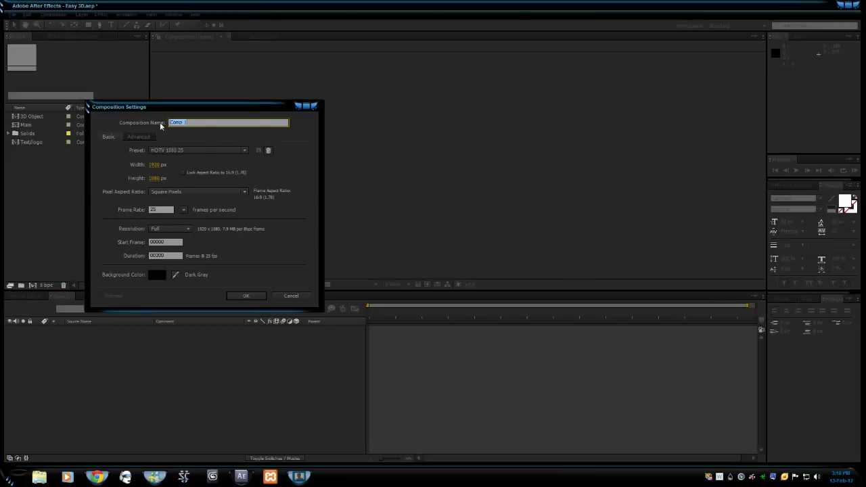
{"action": "type", "text": "Final"}
{"action": "left_click", "coordinate": [245, 295]}
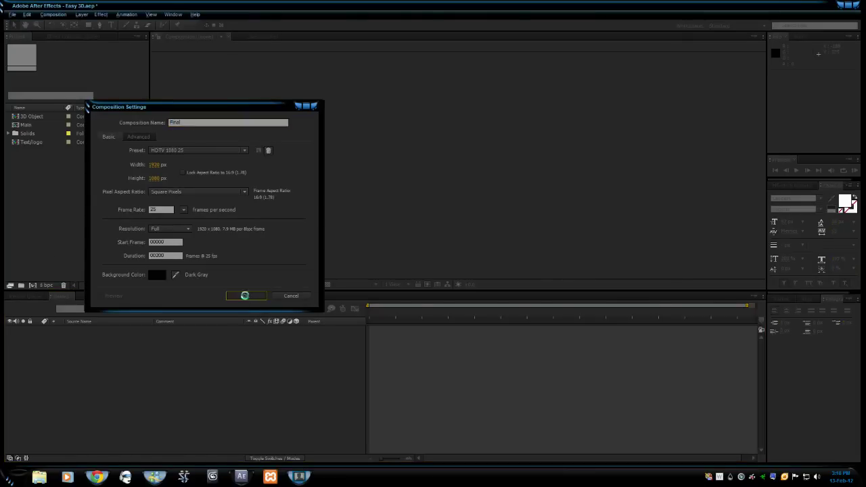
Create two more compositions named 3D and Text with the same HDTV 1080 25 settings
{"action": "left_click", "coordinate": [33, 285]}
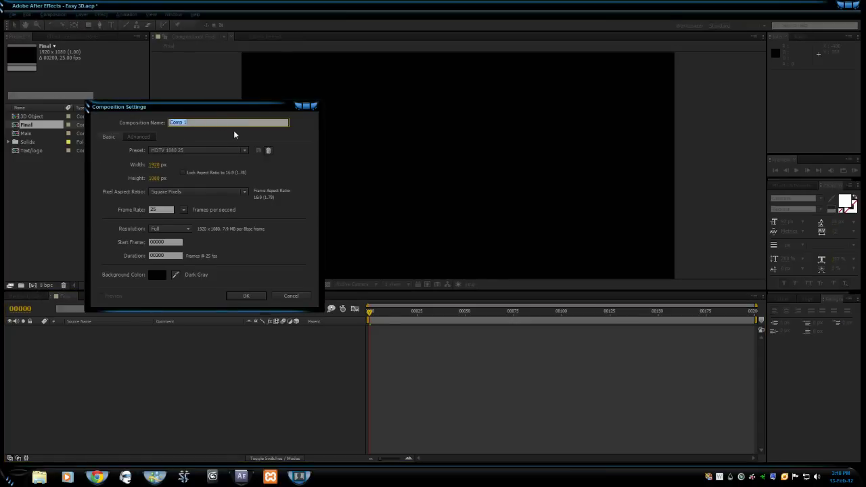
{"action": "type", "text": "3D"}
{"action": "left_click", "coordinate": [244, 295]}
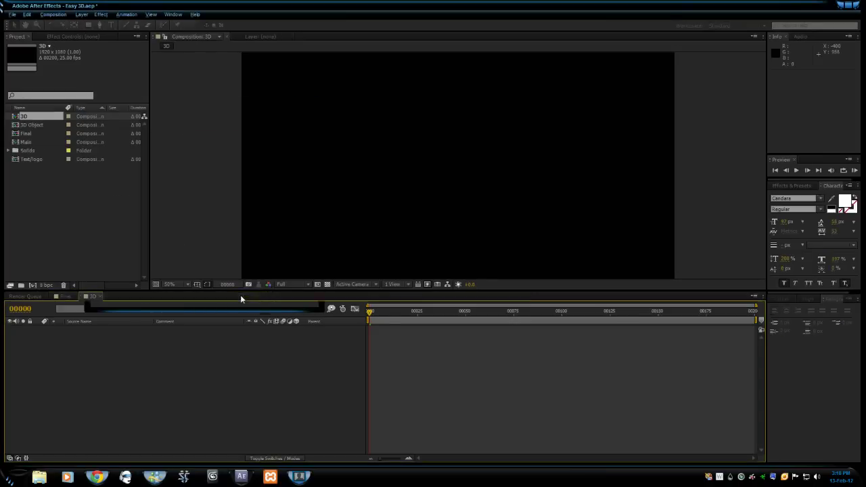
{"action": "left_click", "coordinate": [34, 285]}
{"action": "type", "text": "Text"}
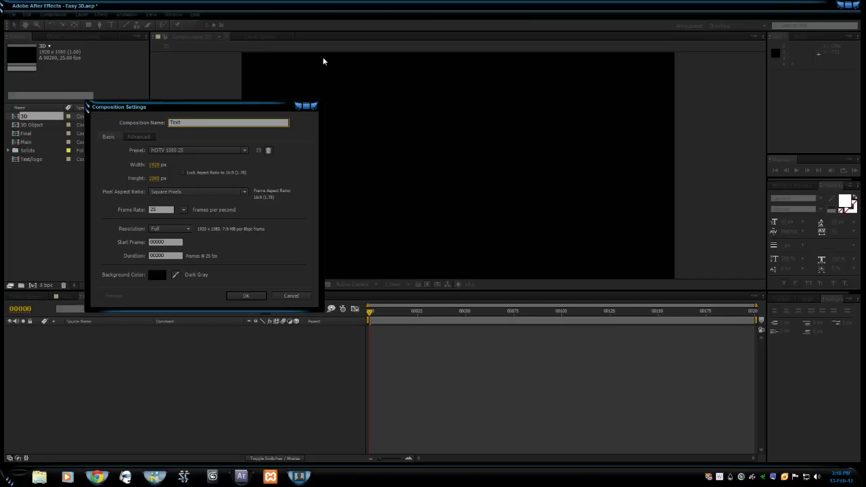
{"action": "left_click", "coordinate": [261, 297]}
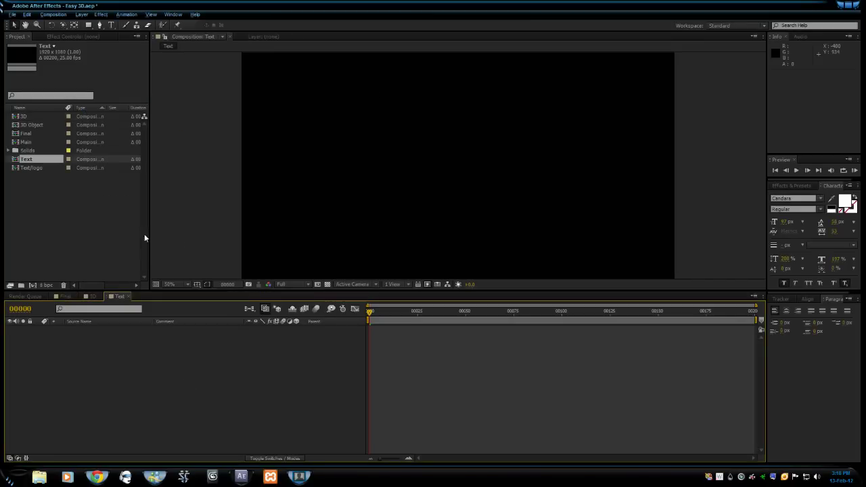
Start a text layer in the Text composition and set the font size to 400 px
{"action": "left_click", "coordinate": [112, 25]}
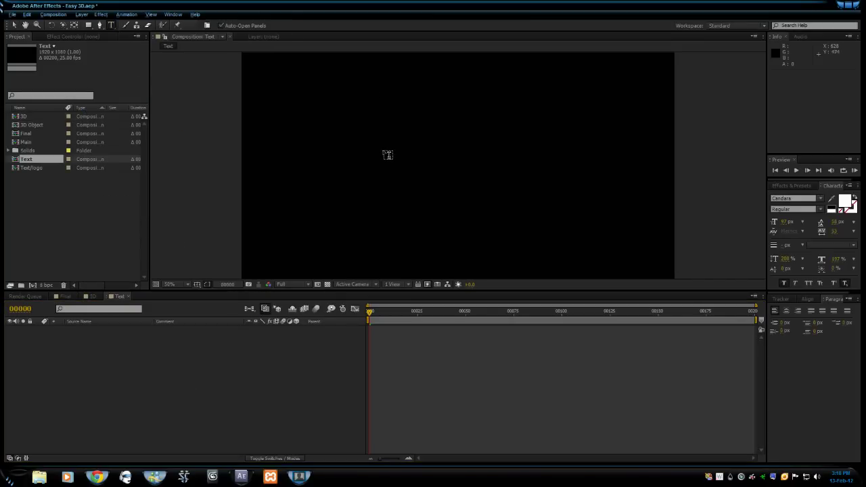
{"action": "left_click", "coordinate": [385, 156]}
{"action": "left_click", "coordinate": [788, 223]}
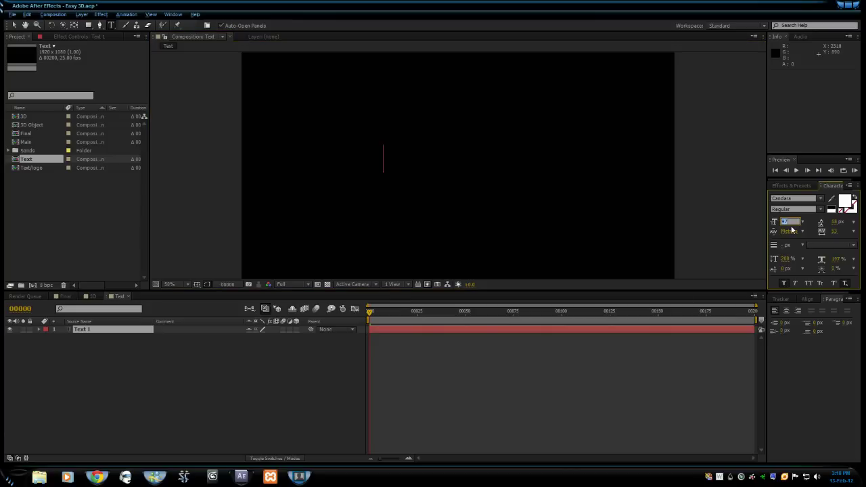
{"action": "key", "text": "Right"}
{"action": "left_click_drag", "start_coordinate": [792, 221], "coordinate": [747, 221]}
{"action": "type", "text": "400"}
{"action": "key", "text": "Return"}
{"action": "left_click", "coordinate": [419, 185]}
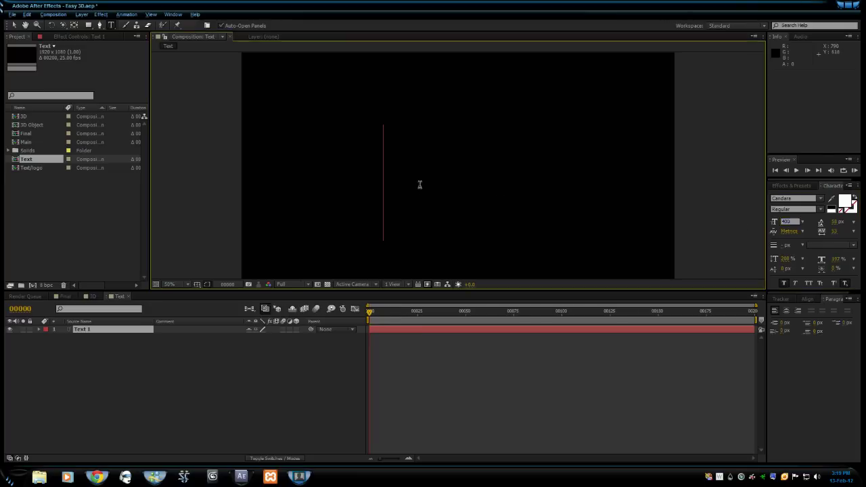
{"action": "left_click", "coordinate": [310, 356]}
{"action": "key", "text": "Caps_Lock"}
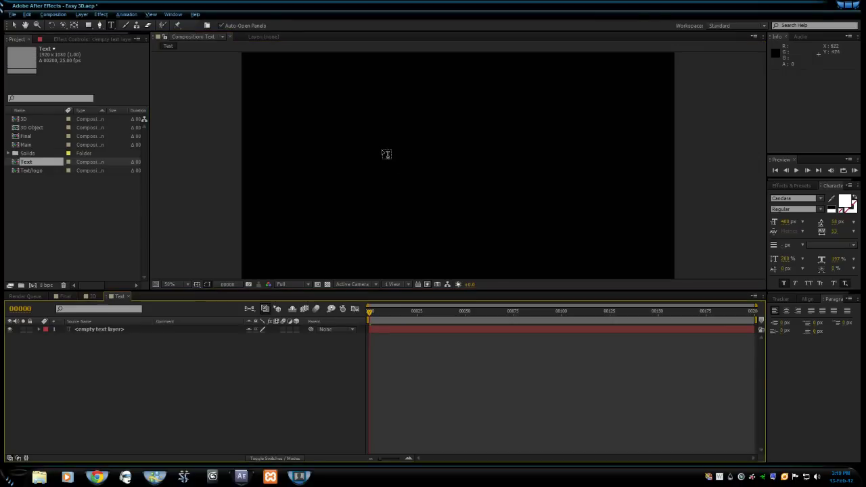
Add a new text layer reading "Hello" in the Text composition
{"action": "left_click", "coordinate": [386, 154]}
{"action": "type", "text": "Heloo"}
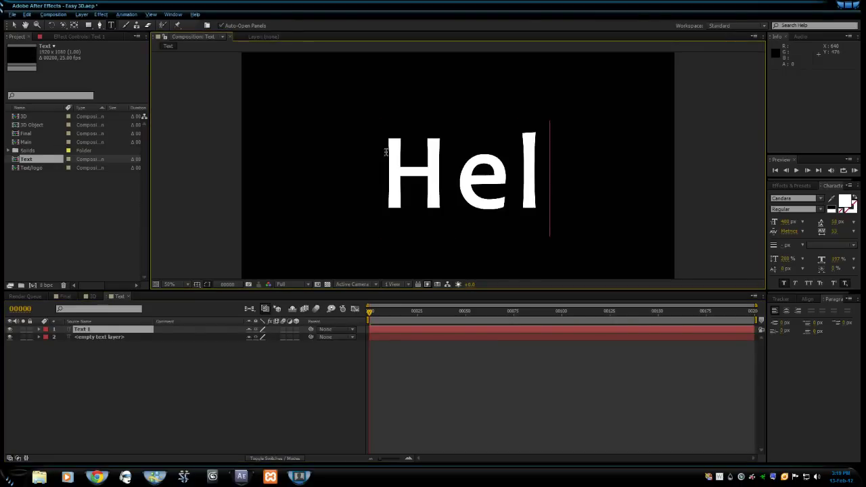
{"action": "key", "text": "BackSpace"}
{"action": "key", "text": "BackSpace"}
{"action": "type", "text": "lo"}
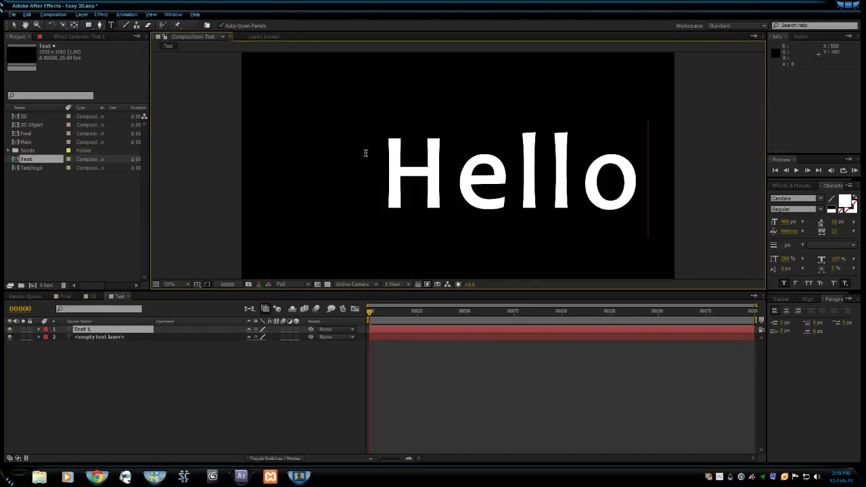
Move the Hello text to about the middle of the frame and delete the empty text layer
{"action": "left_click", "coordinate": [16, 25]}
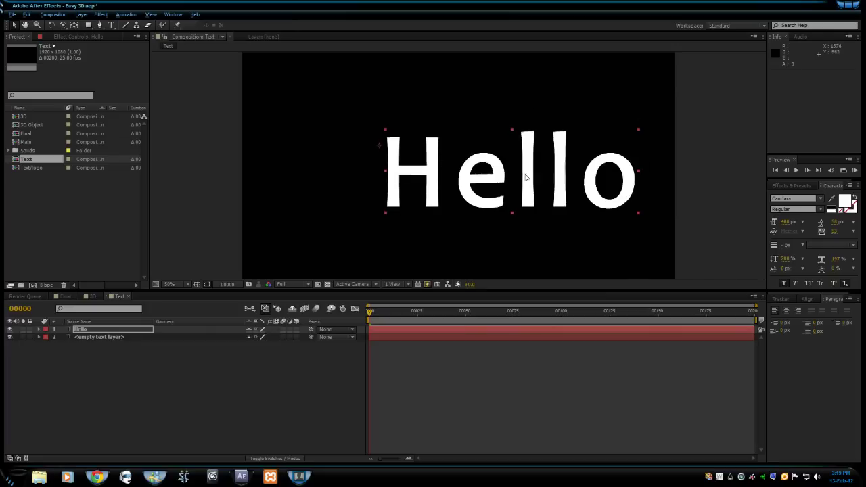
{"action": "left_click_drag", "start_coordinate": [552, 196], "coordinate": [505, 185]}
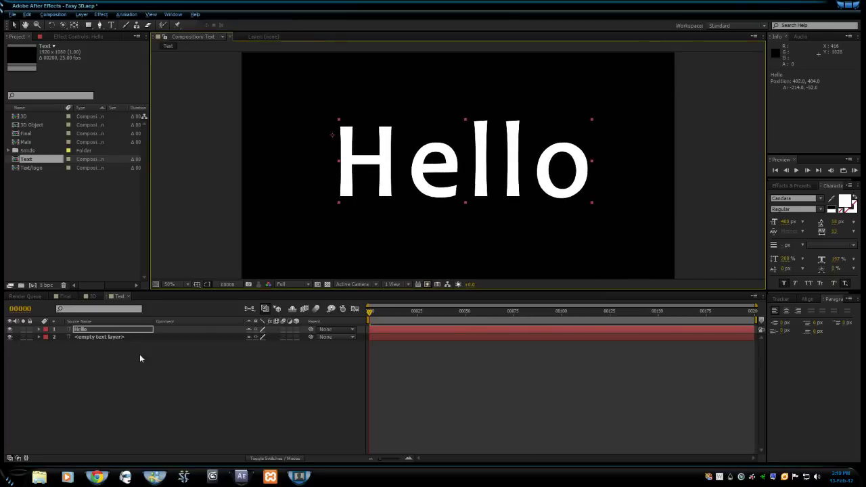
{"action": "left_click", "coordinate": [114, 337]}
{"action": "key", "text": "Delete"}
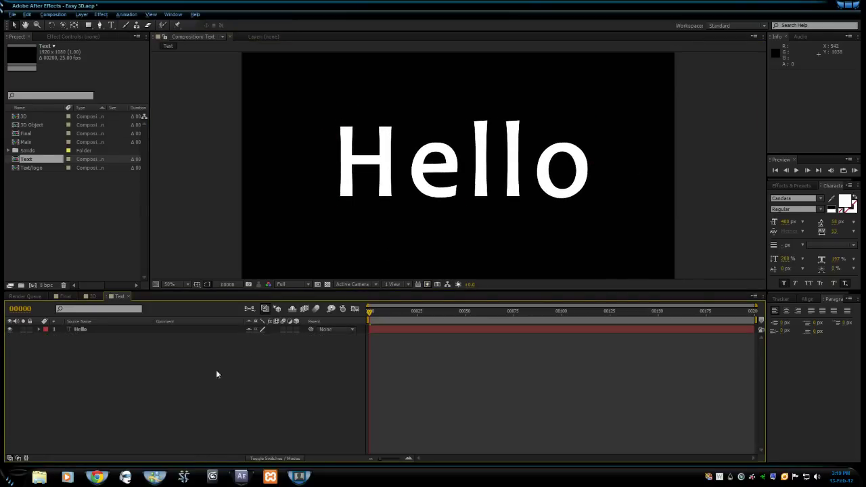
Place the Text composition in the 3D composition's timeline and make it a 3D layer
{"action": "left_click", "coordinate": [94, 297]}
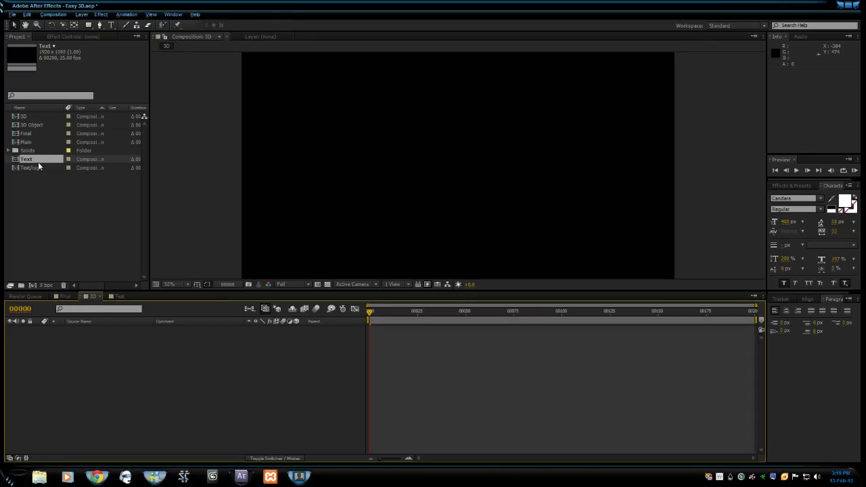
{"action": "left_click_drag", "start_coordinate": [31, 159], "coordinate": [149, 363]}
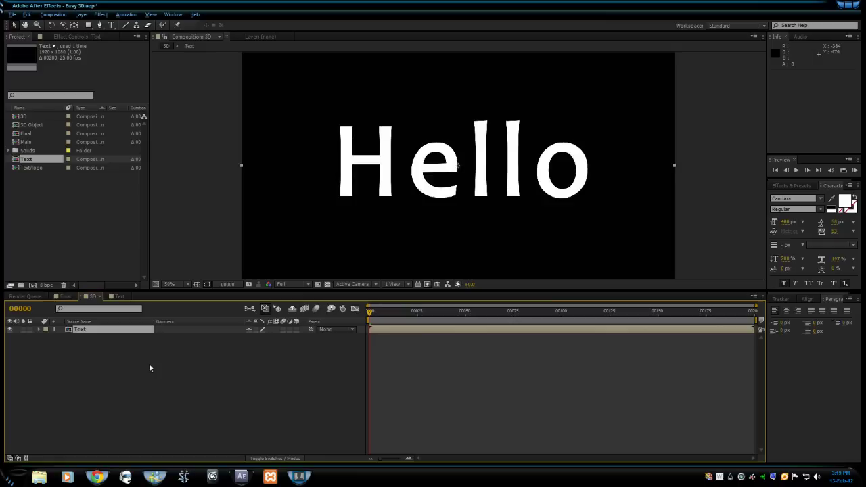
{"action": "left_click", "coordinate": [209, 408]}
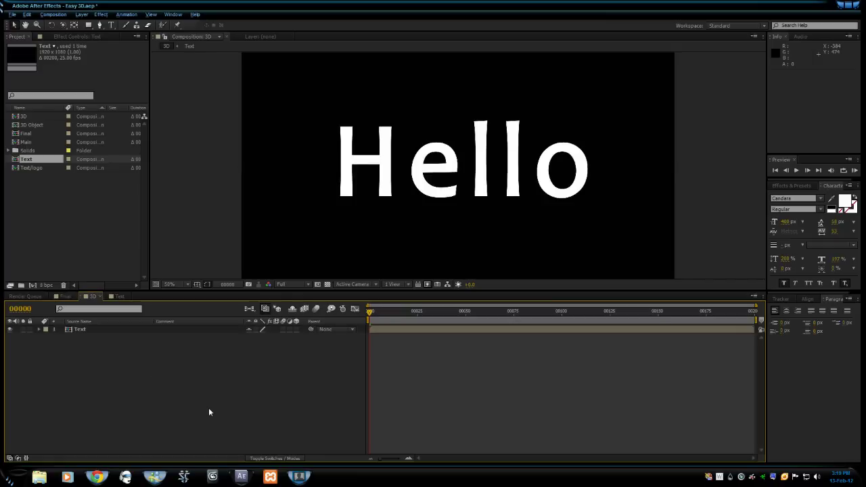
{"action": "left_click", "coordinate": [296, 329]}
Duplicate the Text layer four times in the 3D composition
{"action": "left_click", "coordinate": [80, 330]}
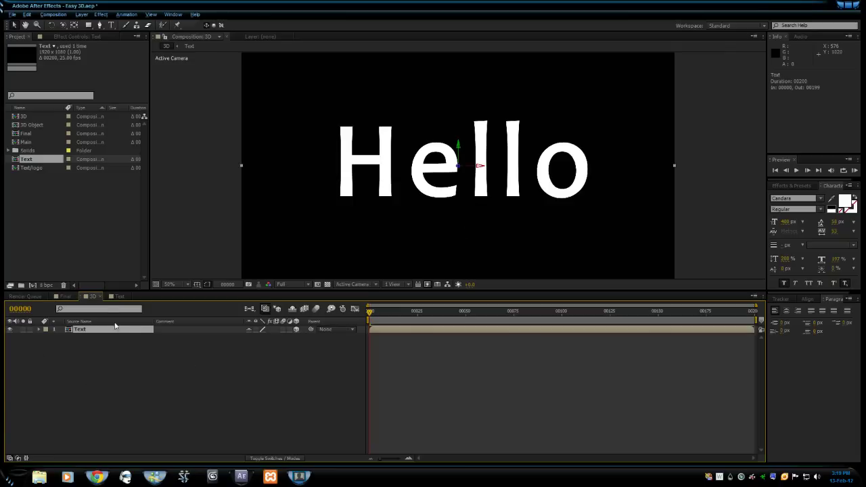
{"action": "key", "text": "ctrl+d"}
{"action": "key", "text": "ctrl+d"}
{"action": "key", "text": "ctrl+d"}
{"action": "key", "text": "ctrl+d"}
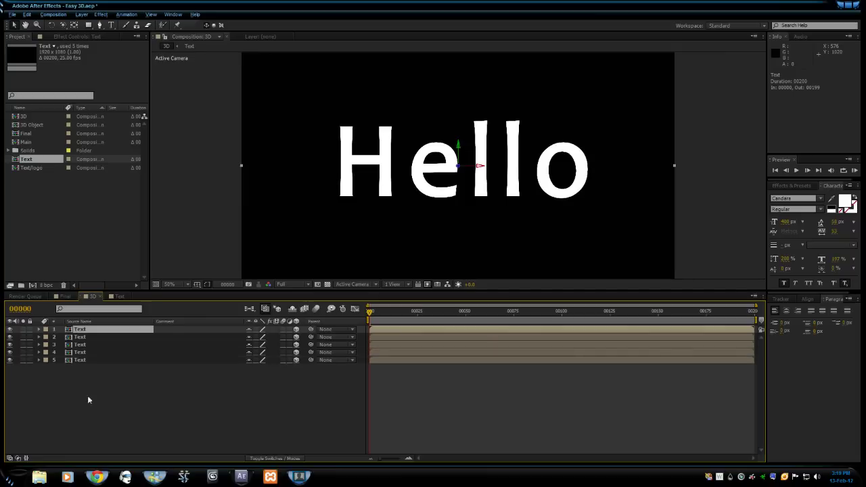
Set the Z position of the uppermost Text layer to -7
{"action": "key", "text": "p"}
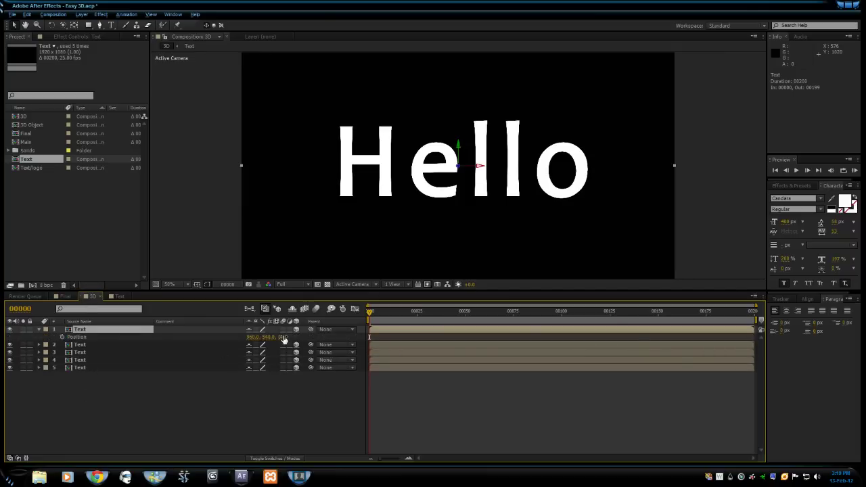
{"action": "key", "text": "alt+shift+p"}
{"action": "left_click_drag", "start_coordinate": [285, 337], "coordinate": [278, 337]}
{"action": "left_click", "coordinate": [146, 395]}
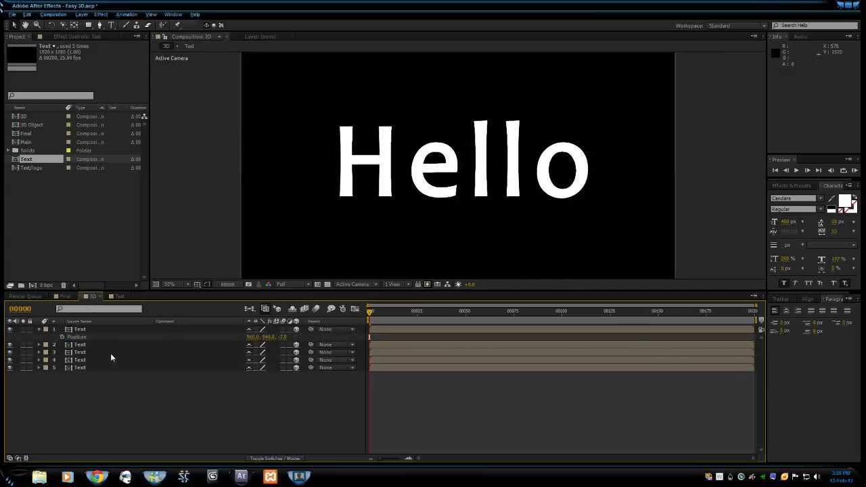
Duplicate all five Text layers and delete every layer from the 3D composition
{"action": "left_click", "coordinate": [105, 330]}
{"action": "left_click", "coordinate": [112, 368], "text": "shift"}
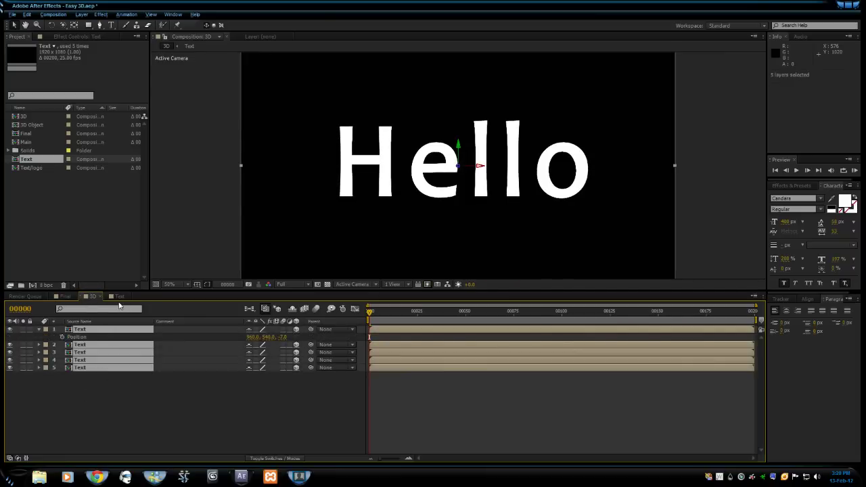
{"action": "key", "text": "ctrl+d"}
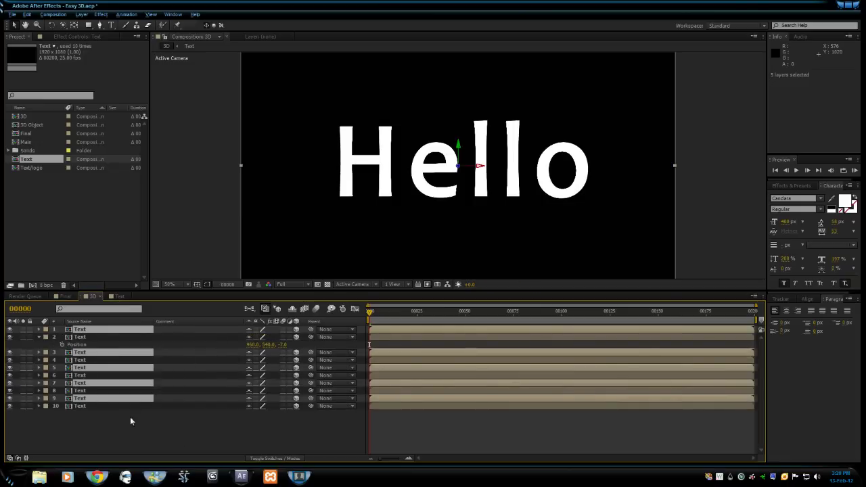
{"action": "left_click", "coordinate": [88, 406]}
{"action": "left_click", "coordinate": [91, 332], "text": "shift"}
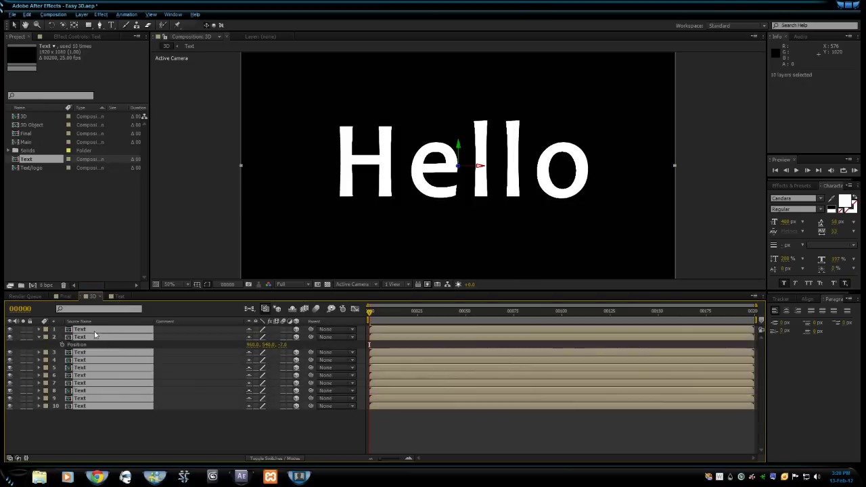
{"action": "key", "text": "Delete"}
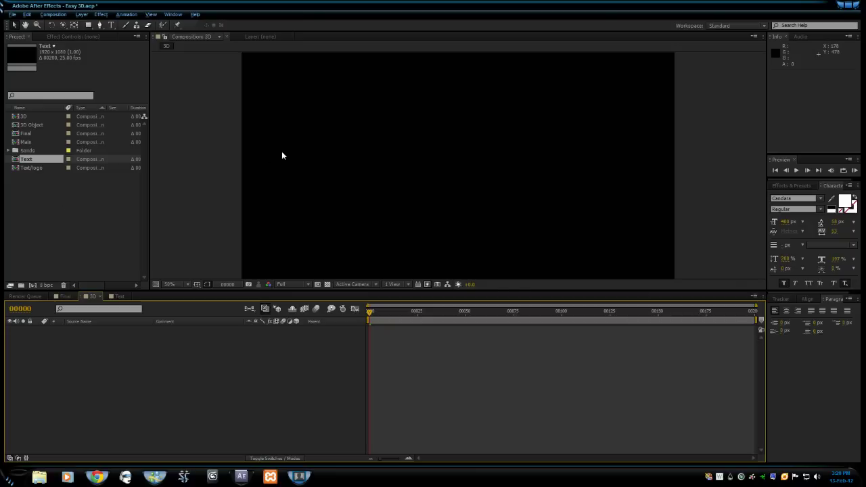
Place the Text composition in the 3D composition's timeline as a 3D layer and reveal its Position property
{"action": "left_click", "coordinate": [47, 194]}
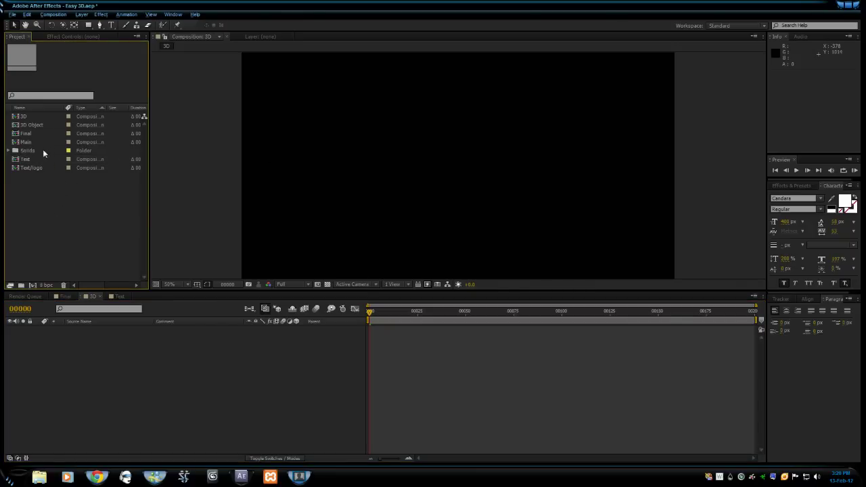
{"action": "left_click", "coordinate": [25, 160]}
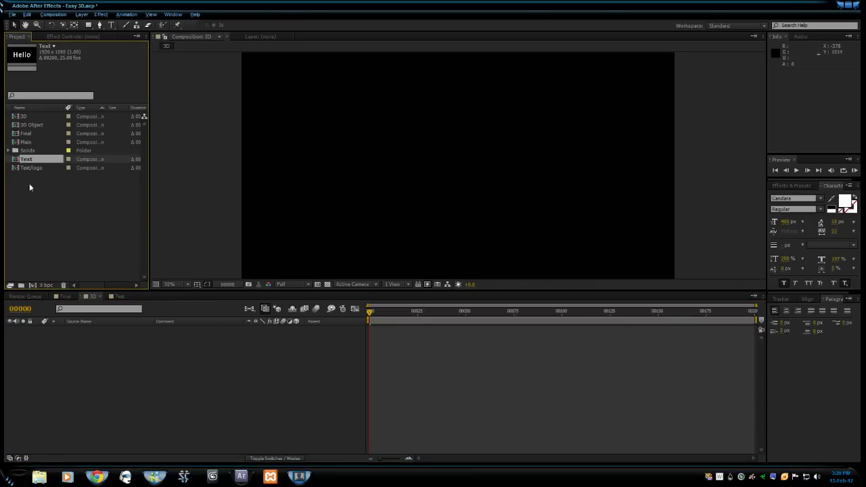
{"action": "left_click_drag", "start_coordinate": [35, 161], "coordinate": [143, 367]}
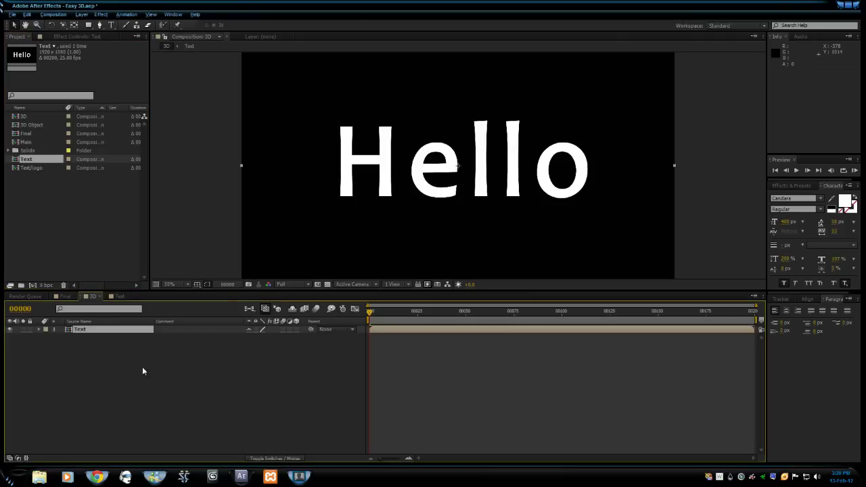
{"action": "left_click_drag", "start_coordinate": [69, 330], "coordinate": [327, 344]}
{"action": "left_click", "coordinate": [297, 329]}
{"action": "key", "text": "p"}
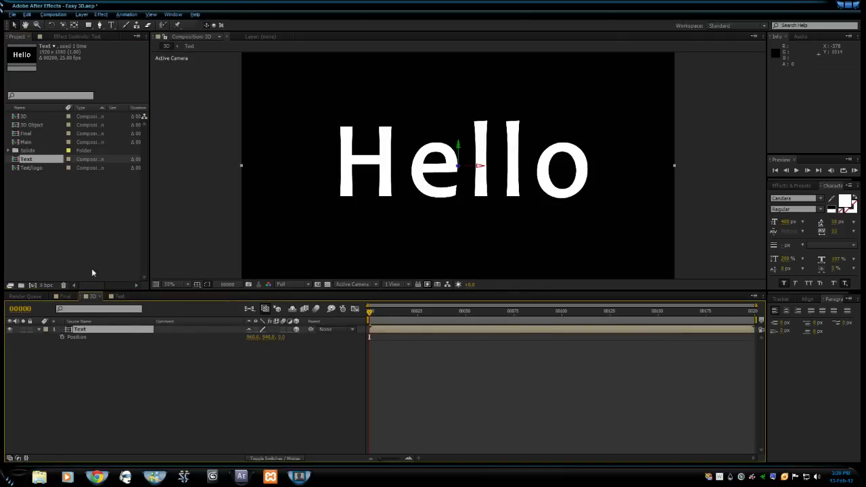
{"action": "left_click", "coordinate": [62, 337], "text": "alt"}
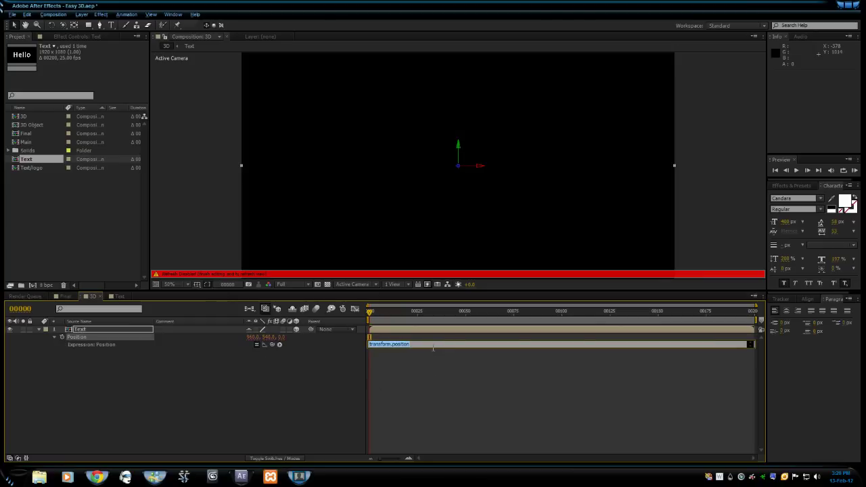
{"action": "left_click", "coordinate": [429, 356]}
{"action": "key", "text": "ctrl+a"}
{"action": "key", "text": "BackSpace"}
{"action": "left_click", "coordinate": [468, 378]}
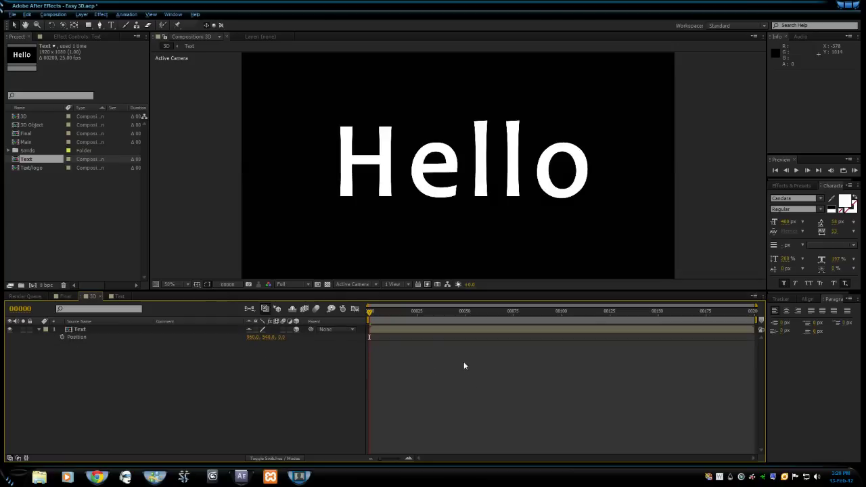
{"action": "left_click", "coordinate": [265, 337]}
{"action": "left_click", "coordinate": [391, 343]}
Add the expression "x = transform.position[0]; y = transform.position[1]; z = index; [x,y,z]" to the Text layer's Position
{"action": "left_click", "coordinate": [62, 337], "text": "alt"}
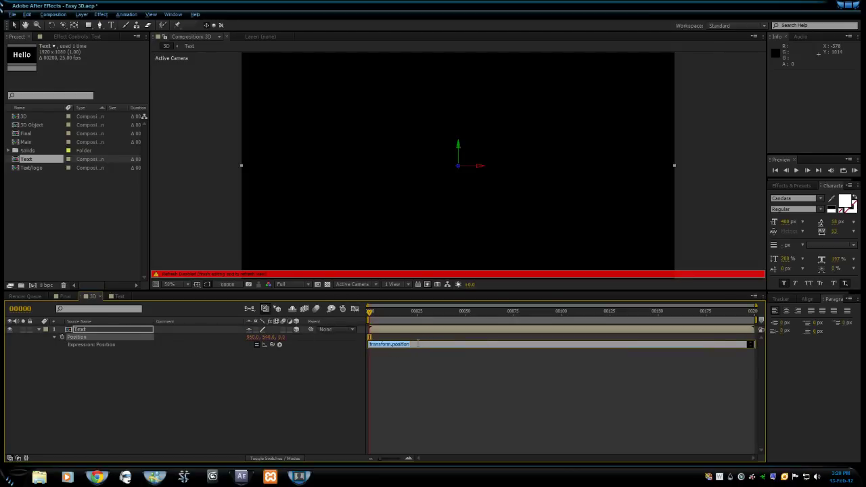
{"action": "type", "text": "x ="}
{"action": "left_click_drag", "start_coordinate": [267, 371], "coordinate": [255, 339]}
{"action": "type", "text": ";"}
{"action": "key", "text": "Return"}
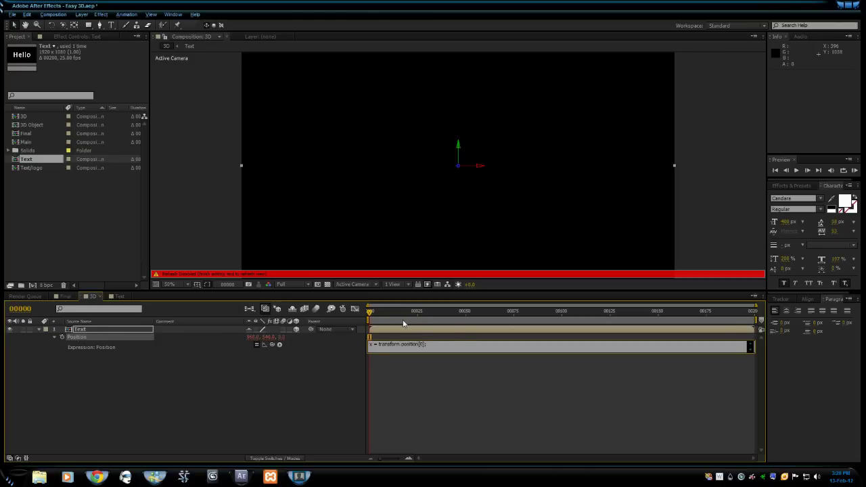
{"action": "type", "text": "y ="}
{"action": "mouse_move", "coordinate": [273, 346]}
{"action": "left_mouse_down"}
{"action": "mouse_move", "coordinate": [284, 349]}
{"action": "mouse_move", "coordinate": [272, 340]}
{"action": "left_mouse_up"}
{"action": "key", "text": "Return"}
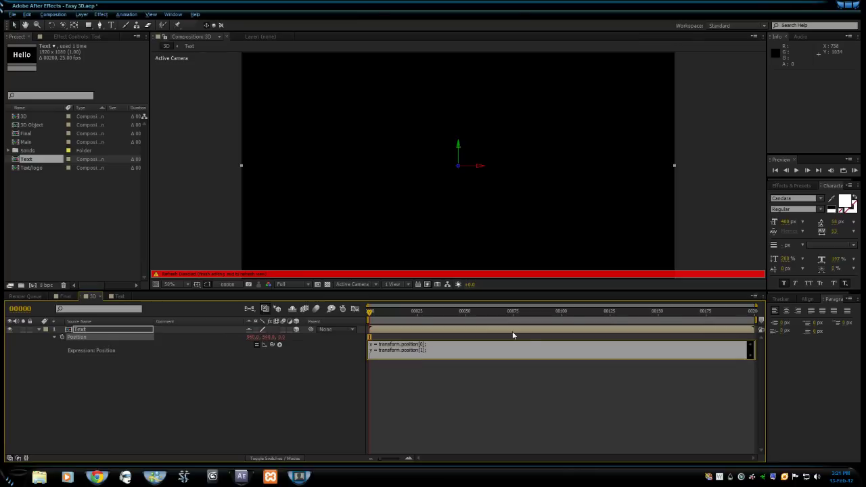
{"action": "type", "text": "z = index;"}
{"action": "key", "text": "Return"}
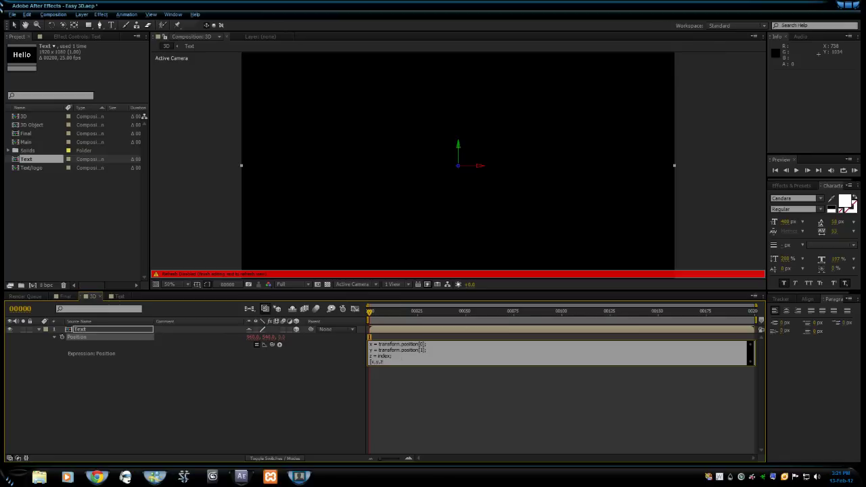
{"action": "left_click", "coordinate": [438, 398]}
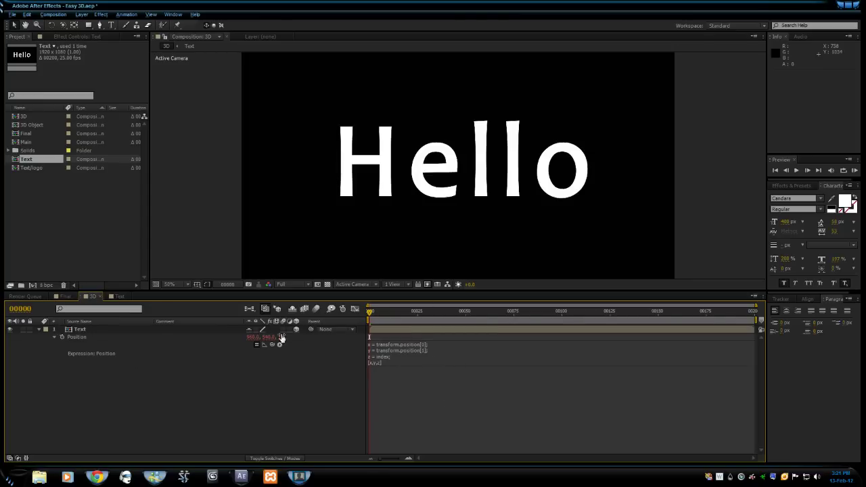
Duplicate the Text layer with its Position expression until the 3D composition holds 25 Text layers
{"action": "left_click", "coordinate": [80, 330]}
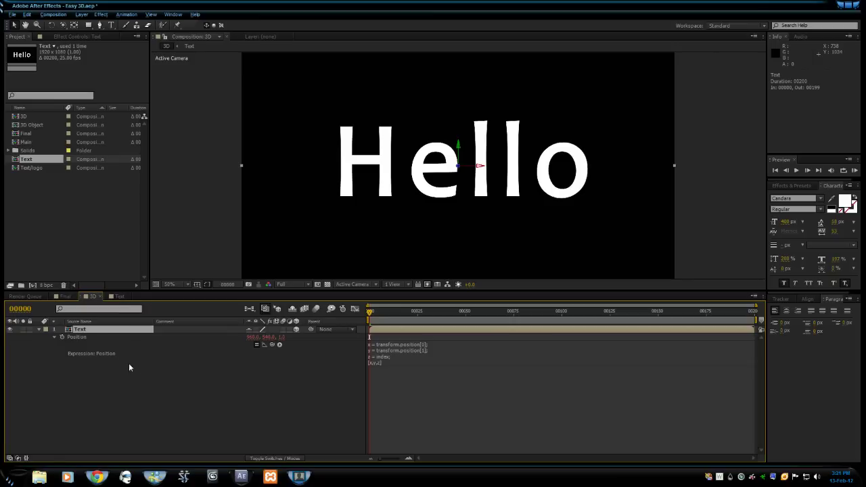
{"action": "key", "text": "ctrl+d"}
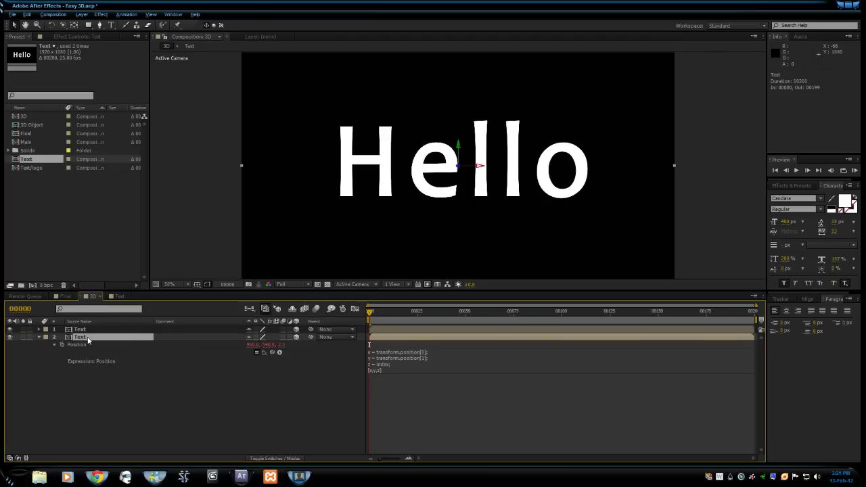
{"action": "key", "text": "ctrl+d"}
{"action": "key", "text": "ctrl+d"}
{"action": "key", "text": "ctrl+d"}
{"action": "key", "text": "ctrl+d"}
{"action": "key", "text": "ctrl+d"}
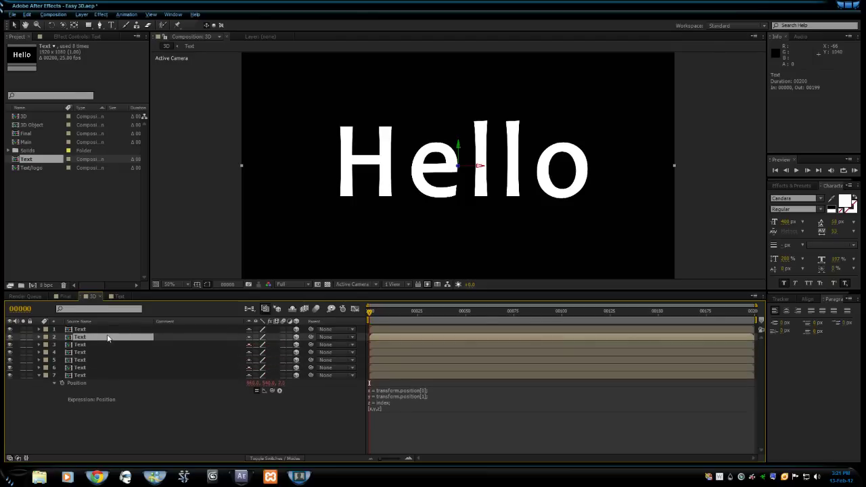
{"action": "key", "text": "ctrl+d"}
{"action": "key", "text": "ctrl+d"}
{"action": "key", "text": "ctrl+d"}
{"action": "key", "text": "ctrl+d"}
{"action": "key", "text": "ctrl+d"}
{"action": "key", "text": "ctrl+d"}
{"action": "key", "text": "ctrl+d"}
{"action": "key", "text": "ctrl+d"}
{"action": "key", "text": "ctrl+d"}
{"action": "key", "text": "ctrl+d"}
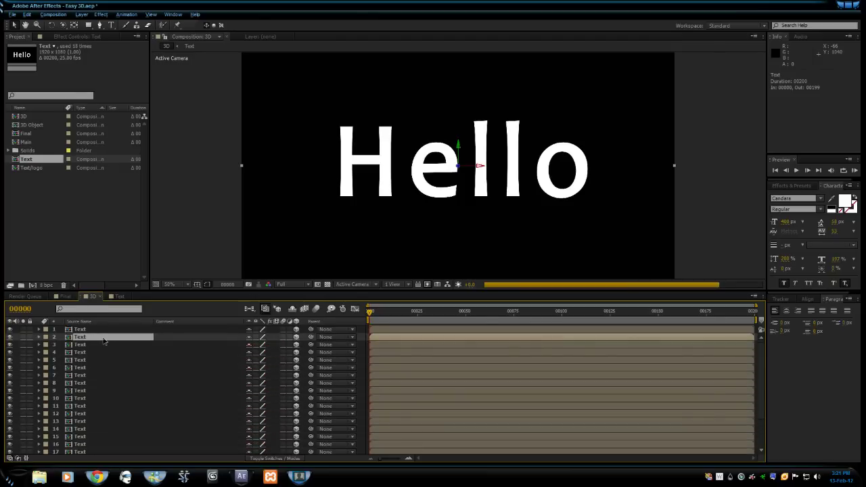
{"action": "key", "text": "ctrl+d"}
{"action": "key", "text": "ctrl+d"}
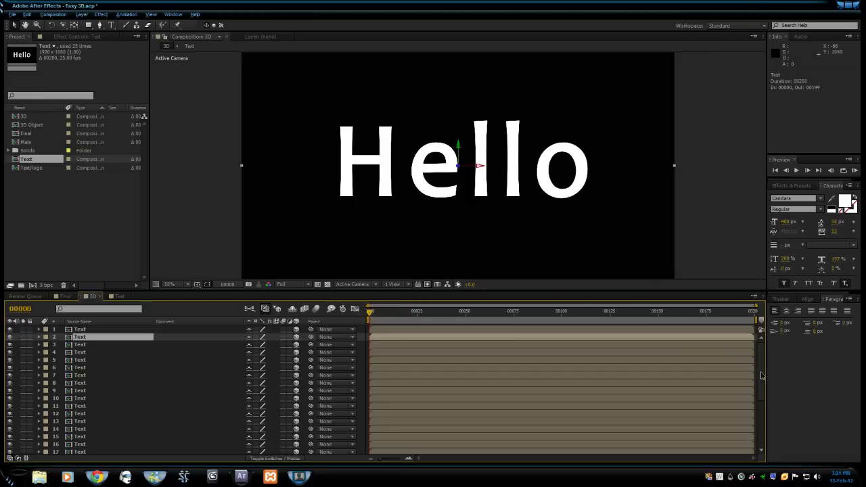
Inspect the Position of Text layer 13 and look at the source Text composition before returning to the 3D composition
{"action": "left_click_drag", "start_coordinate": [762, 376], "coordinate": [768, 341]}
{"action": "scroll", "coordinate": [284, 349], "scroll_direction": "down", "scroll_amount": 1}
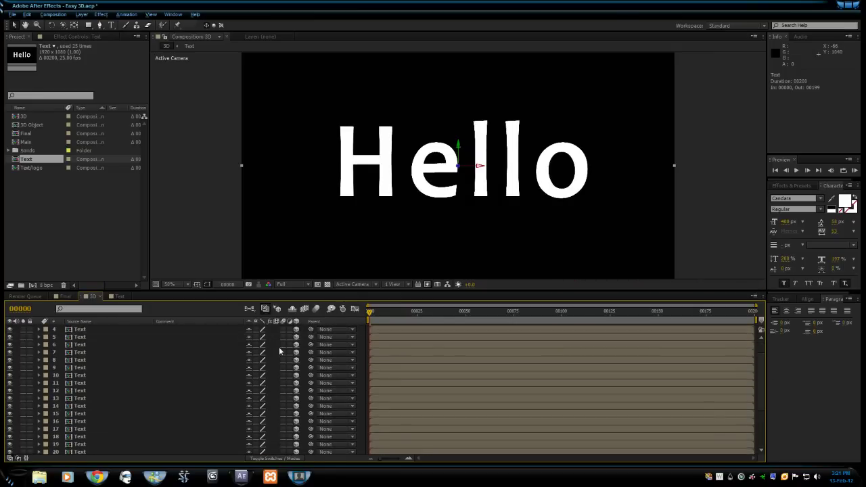
{"action": "left_click", "coordinate": [77, 400]}
{"action": "key", "text": "p"}
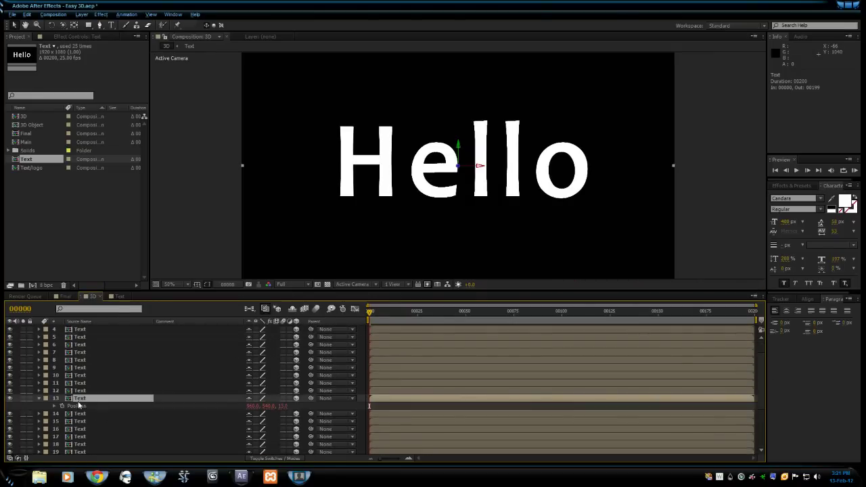
{"action": "left_click", "coordinate": [39, 400]}
{"action": "double_click", "coordinate": [440, 185]}
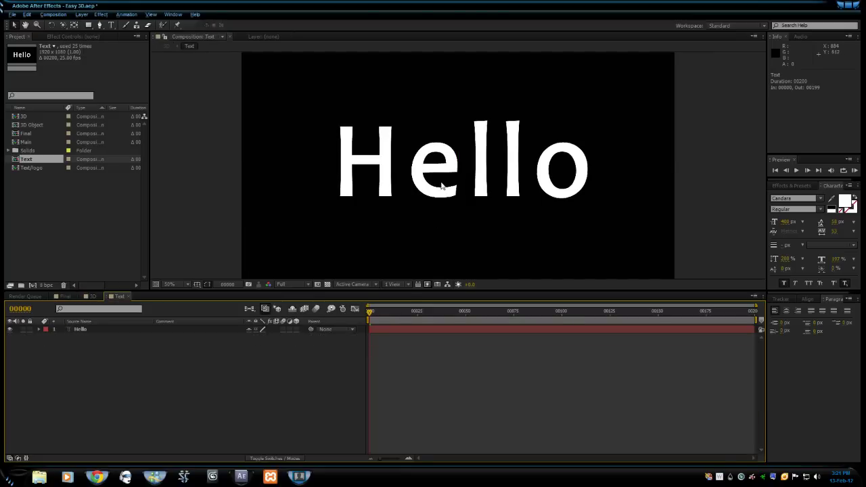
{"action": "left_click", "coordinate": [92, 296]}
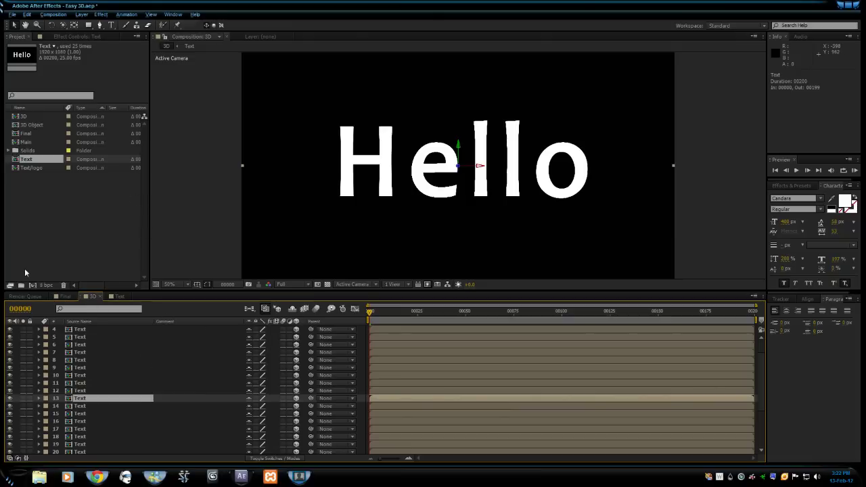
Place the 3D composition in the Final composition as a 3D layer with Collapse Transformations enabled
{"action": "left_click", "coordinate": [61, 296]}
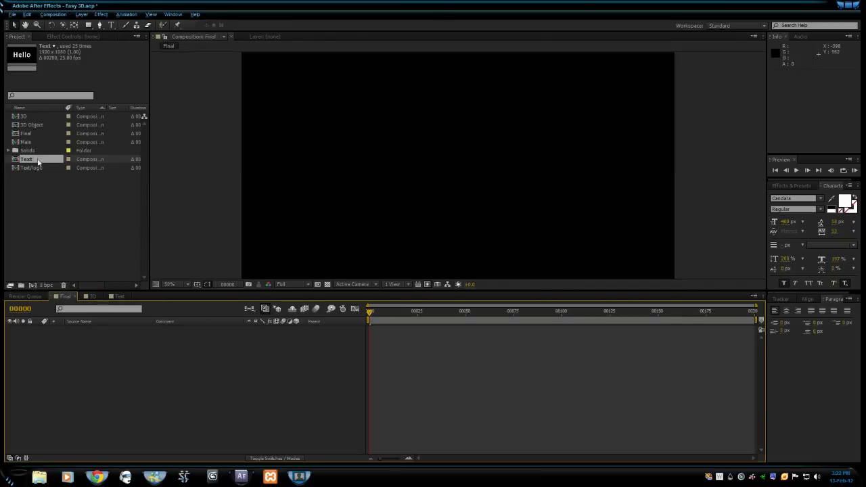
{"action": "left_click_drag", "start_coordinate": [29, 116], "coordinate": [157, 363]}
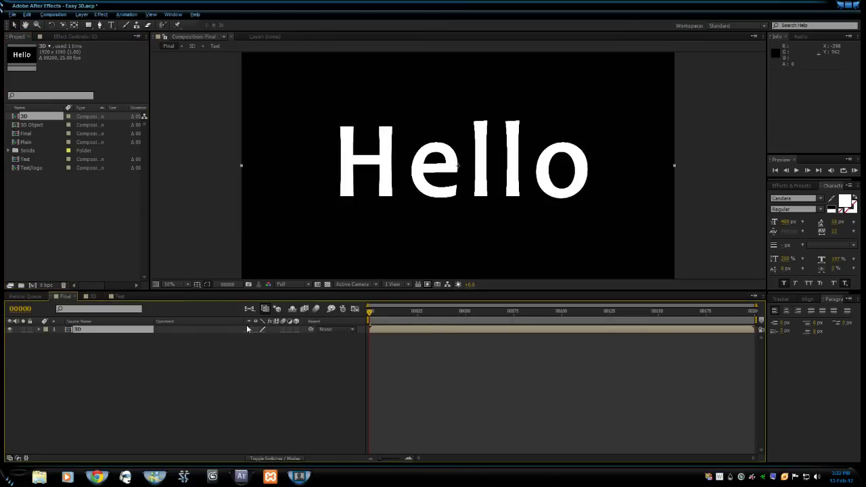
{"action": "left_click", "coordinate": [285, 383]}
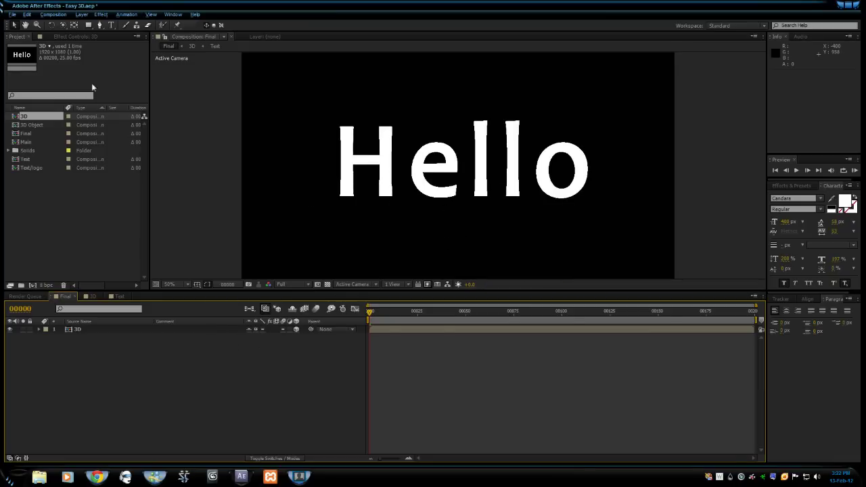
Create a camera in the Final composition and orbit it to view the Hello text from the side
{"action": "left_click", "coordinate": [81, 15]}
{"action": "mouse_move", "coordinate": [101, 23]}
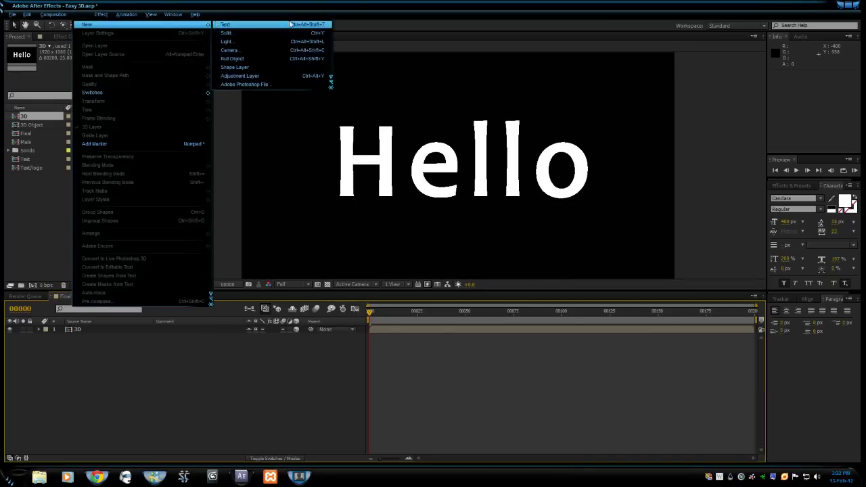
{"action": "left_click", "coordinate": [230, 51]}
{"action": "left_click", "coordinate": [546, 334]}
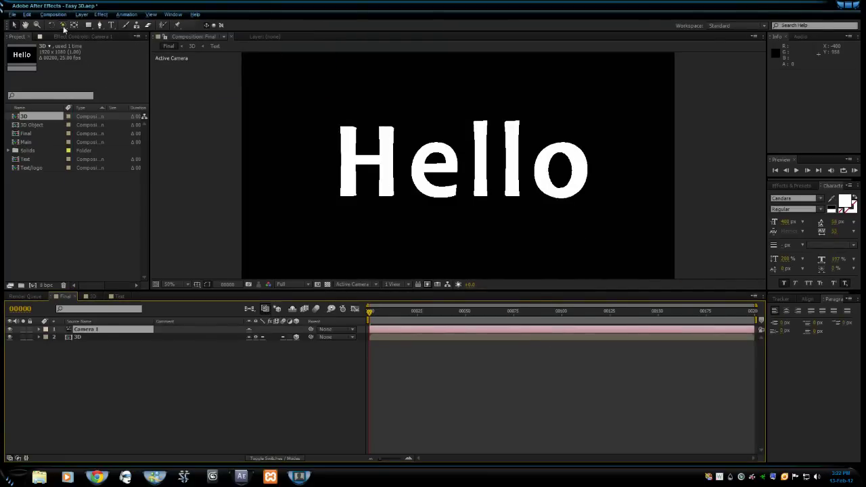
{"action": "left_click", "coordinate": [63, 25]}
{"action": "left_click", "coordinate": [95, 33]}
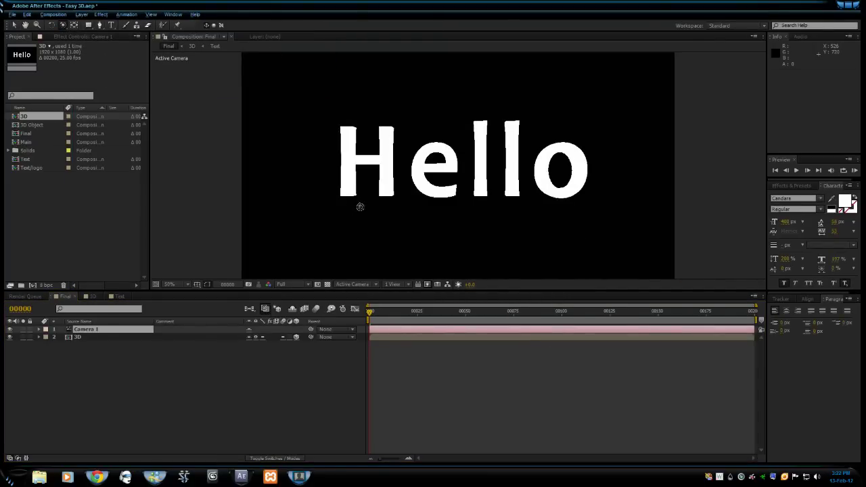
{"action": "left_click_drag", "start_coordinate": [344, 174], "coordinate": [443, 177]}
{"action": "scroll", "coordinate": [416, 174], "scroll_direction": "down", "scroll_amount": 2}
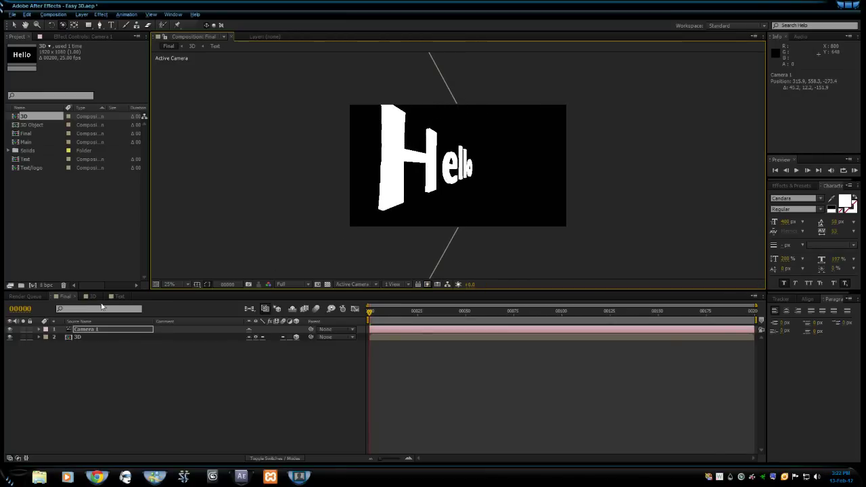
Duplicate the lowest Text layer in the 3D composition until the stack holds 31 layers
{"action": "left_click", "coordinate": [91, 298]}
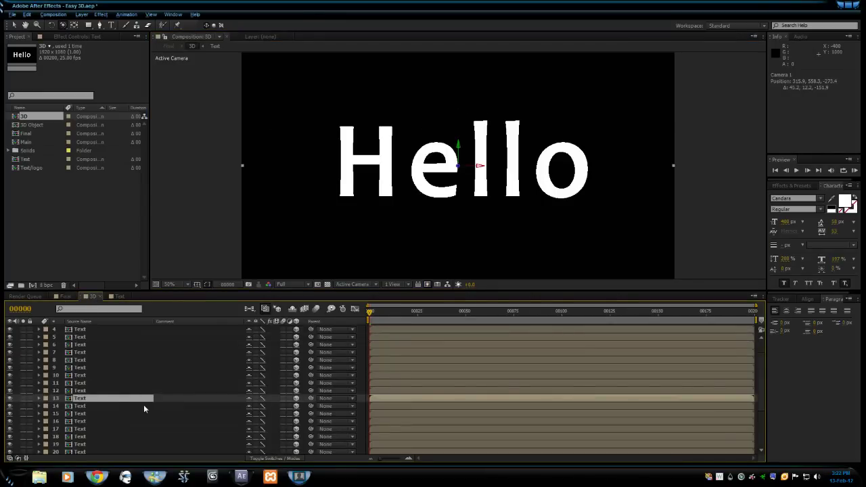
{"action": "scroll", "coordinate": [136, 407], "scroll_direction": "down", "scroll_amount": 3}
{"action": "left_click", "coordinate": [86, 417]}
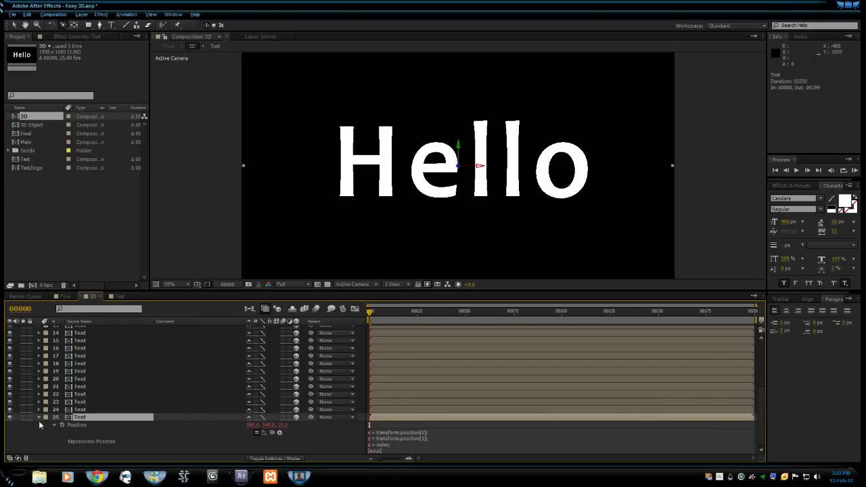
{"action": "left_click", "coordinate": [39, 417]}
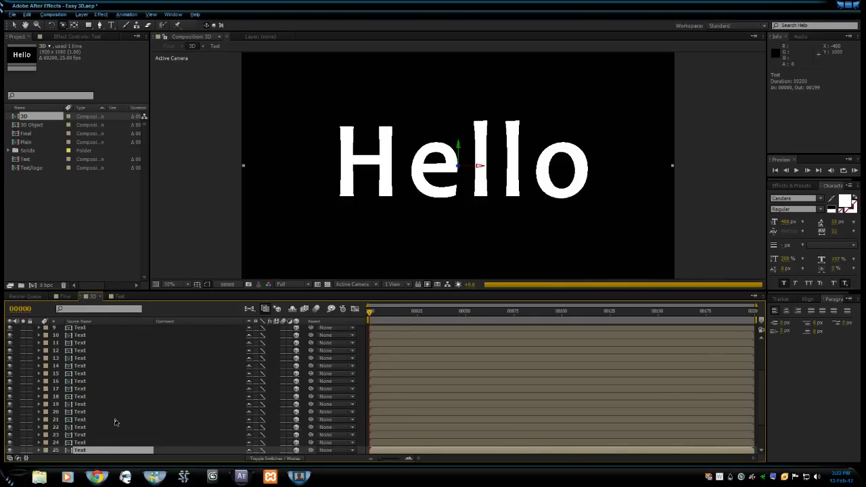
{"action": "scroll", "coordinate": [114, 421], "scroll_direction": "down", "scroll_amount": 2}
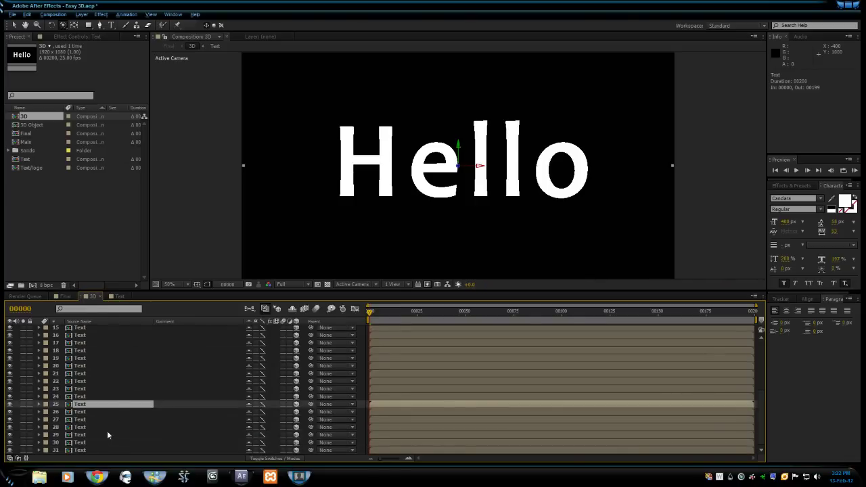
Scale the 3D layer in the Final composition to 63% and orbit the camera to an angled view of the text
{"action": "left_click", "coordinate": [71, 299]}
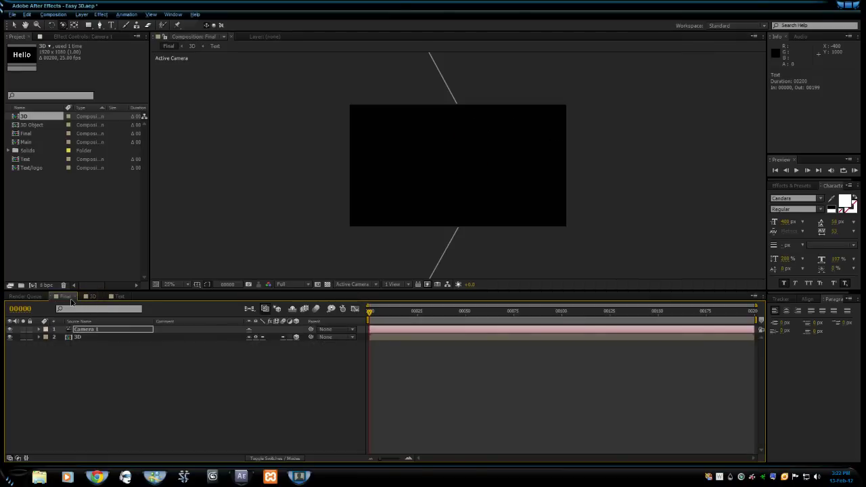
{"action": "left_click_drag", "start_coordinate": [373, 182], "coordinate": [385, 183]}
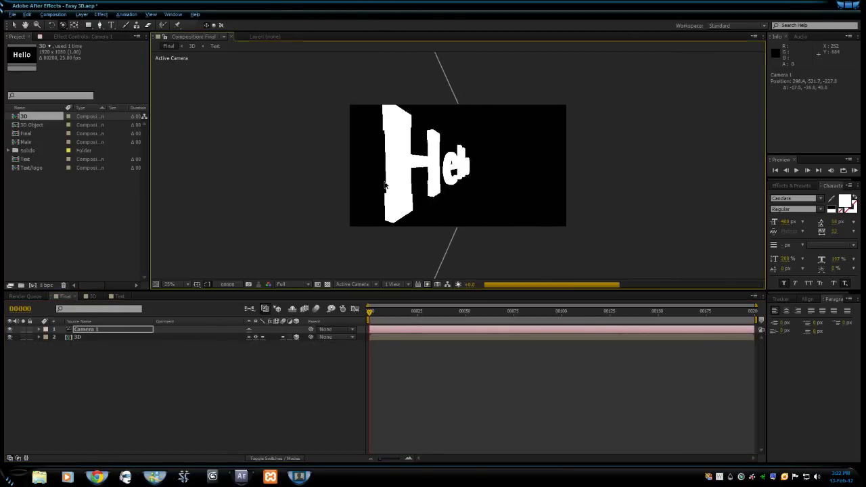
{"action": "left_click", "coordinate": [112, 336]}
{"action": "key", "text": "s"}
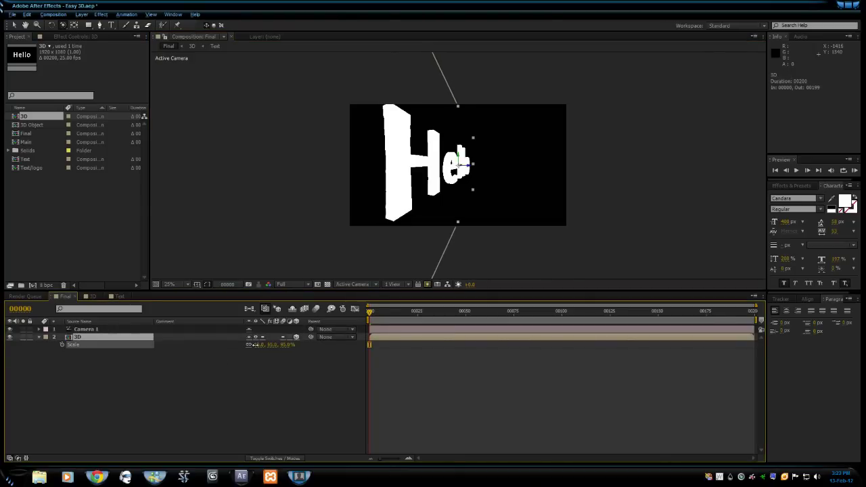
{"action": "left_click_drag", "start_coordinate": [251, 344], "coordinate": [238, 344]}
{"action": "scroll", "coordinate": [408, 213], "scroll_direction": "up", "scroll_amount": 2}
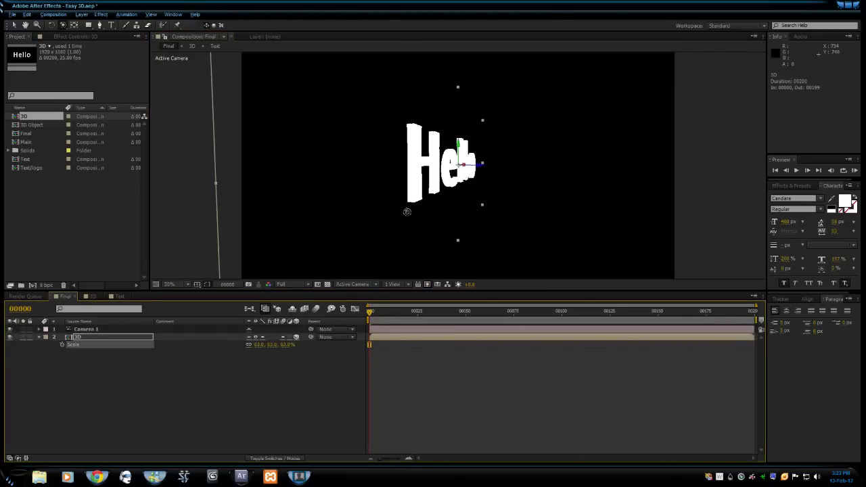
{"action": "mouse_move", "coordinate": [432, 186]}
{"action": "left_mouse_down"}
{"action": "mouse_move", "coordinate": [414, 187]}
{"action": "mouse_move", "coordinate": [421, 189]}
{"action": "left_mouse_up"}
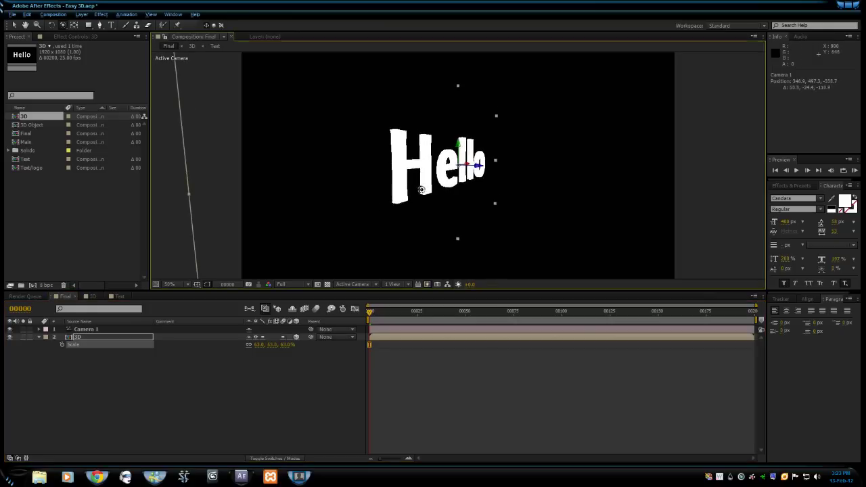
Create a red 5000 x 5000 px solid named Floor in the Final composition
{"action": "left_click", "coordinate": [84, 15]}
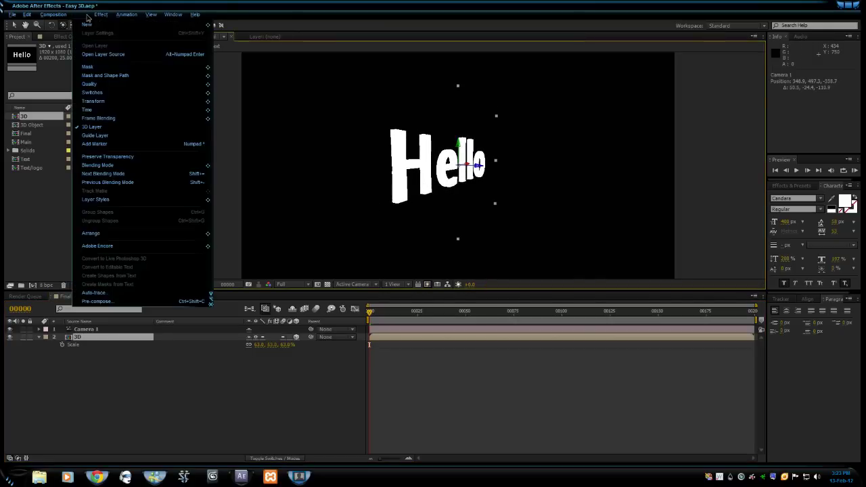
{"action": "mouse_move", "coordinate": [124, 27]}
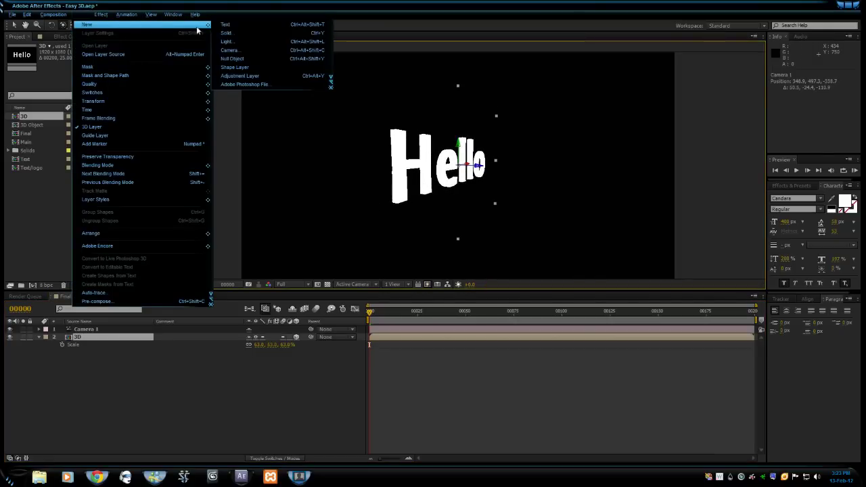
{"action": "left_click", "coordinate": [226, 33]}
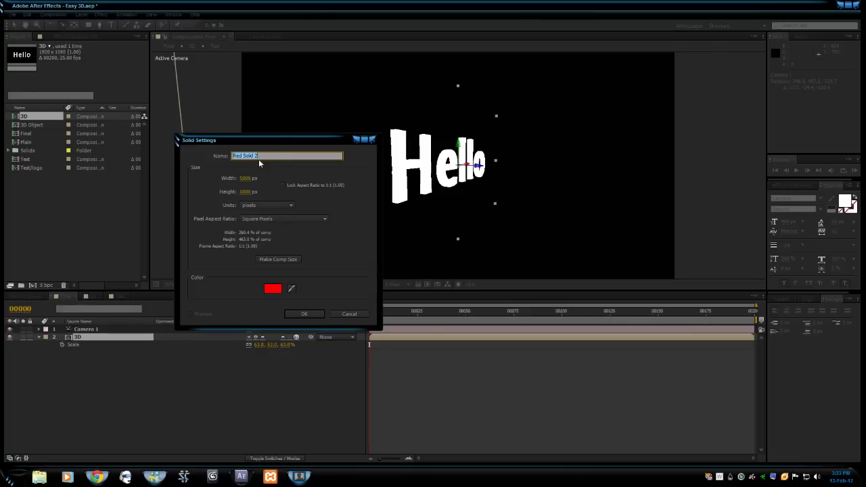
{"action": "type", "text": "Floor"}
{"action": "left_click", "coordinate": [301, 314]}
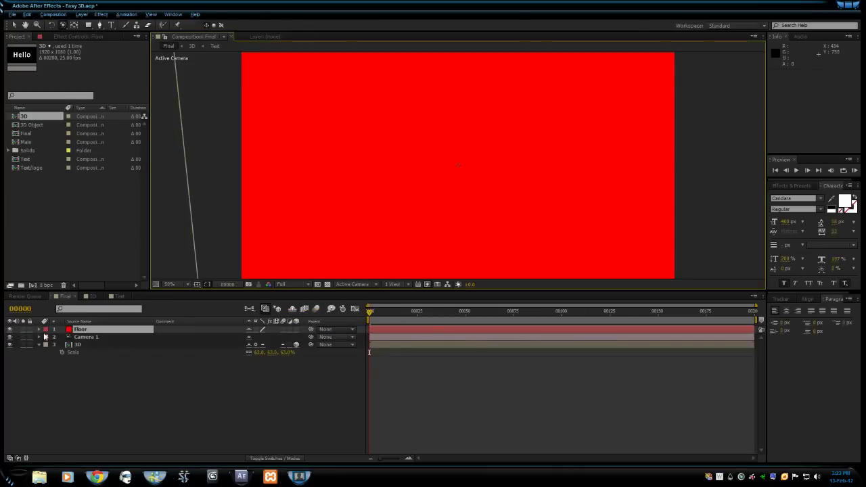
Make the Floor layer 3D and set its X orientation to 90° so it lies flat
{"action": "left_click", "coordinate": [296, 329]}
{"action": "key", "text": "r"}
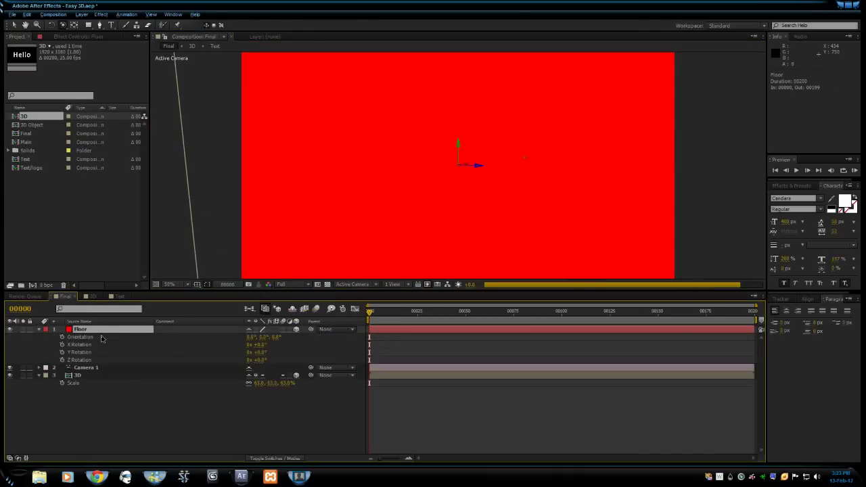
{"action": "left_click", "coordinate": [250, 337]}
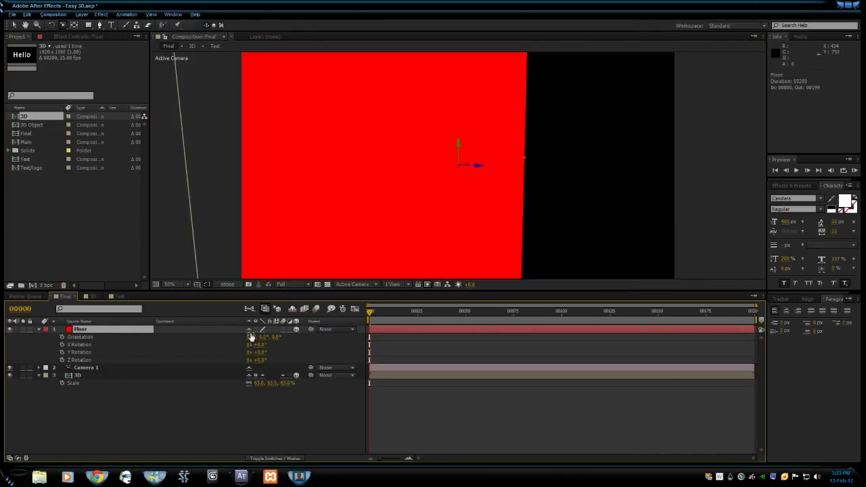
{"action": "type", "text": "90"}
{"action": "left_click", "coordinate": [252, 452]}
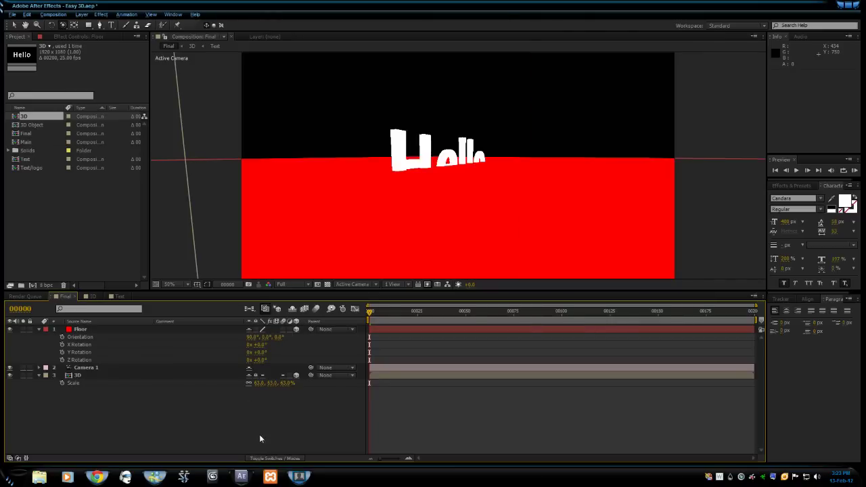
Lower the Floor layer beneath the Hello text by setting its Y position to 632
{"action": "left_click", "coordinate": [88, 331]}
{"action": "key", "text": "p"}
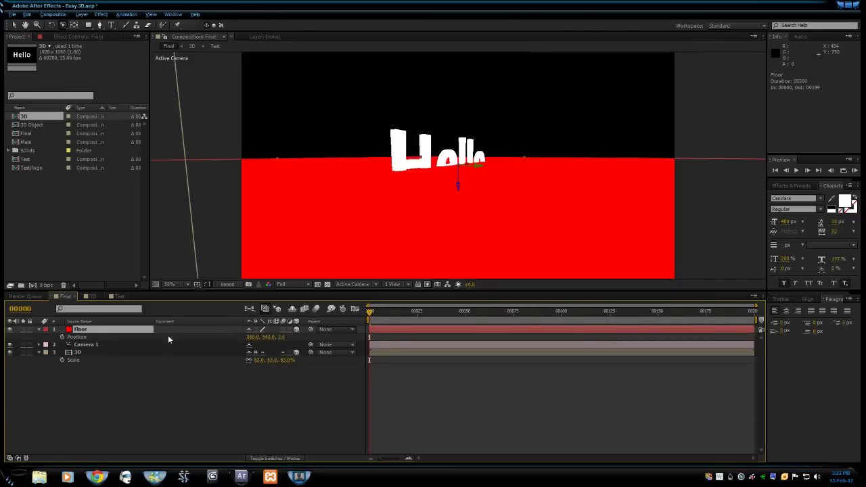
{"action": "left_click_drag", "start_coordinate": [269, 337], "coordinate": [304, 344]}
{"action": "left_click", "coordinate": [249, 392]}
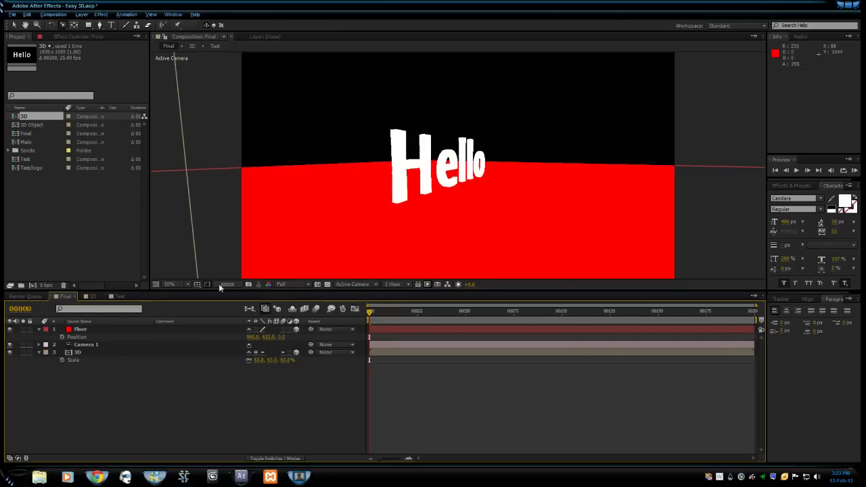
{"action": "left_click", "coordinate": [39, 329]}
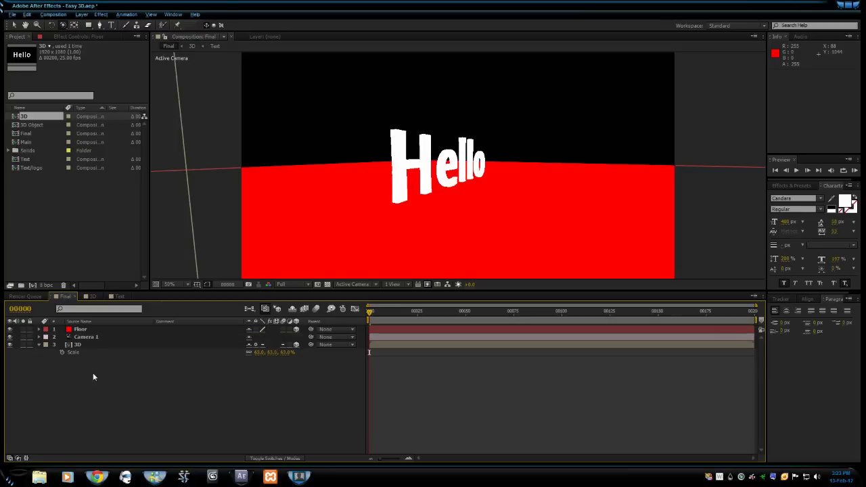
Add a white spot light to the Final composition with 100% intensity, 90° cone angle, 50% feather and shadow casting on
{"action": "left_click", "coordinate": [82, 15]}
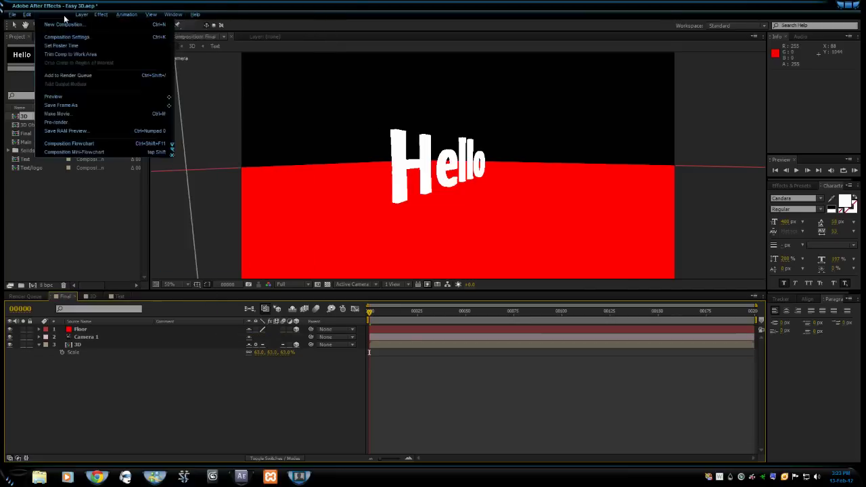
{"action": "mouse_move", "coordinate": [94, 25]}
{"action": "left_click", "coordinate": [246, 38]}
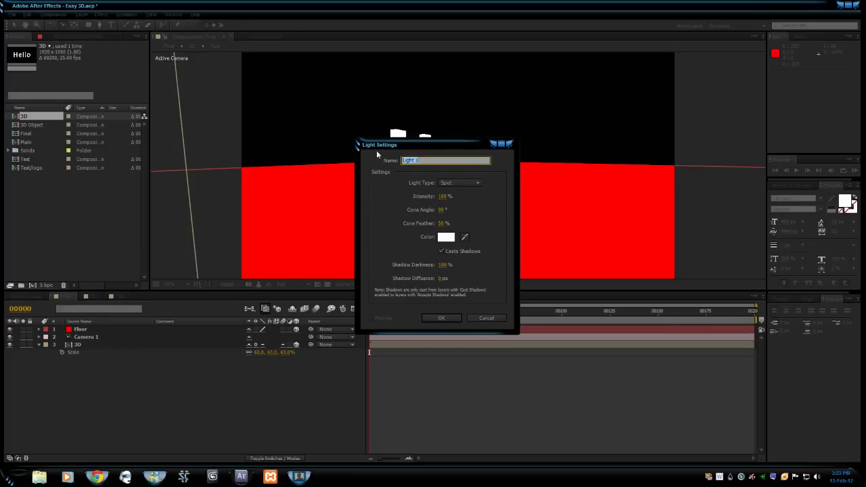
{"action": "left_click", "coordinate": [444, 318]}
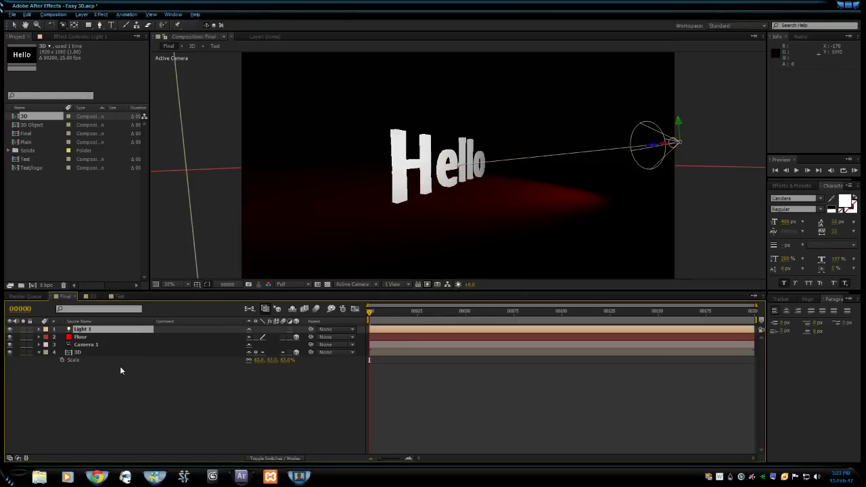
Turn on Casts Shadows in the Floor layer's material options
{"action": "left_click", "coordinate": [39, 337]}
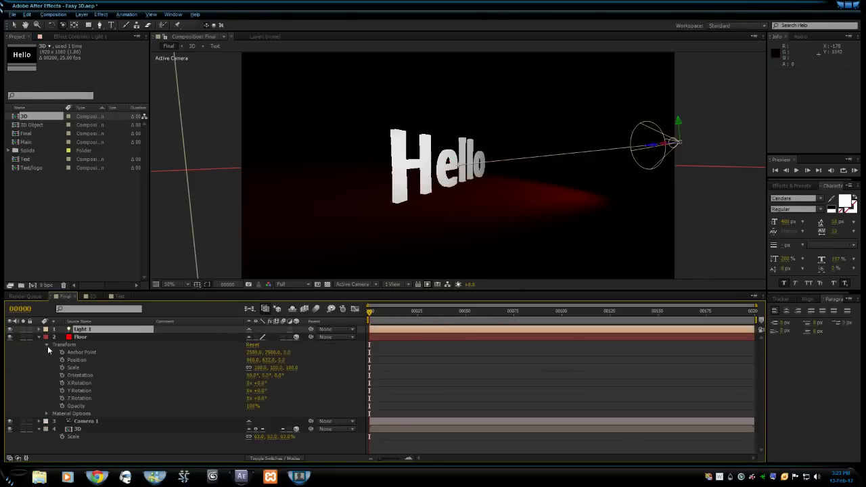
{"action": "left_click", "coordinate": [47, 414]}
{"action": "scroll", "coordinate": [47, 411], "scroll_direction": "down", "scroll_amount": 3}
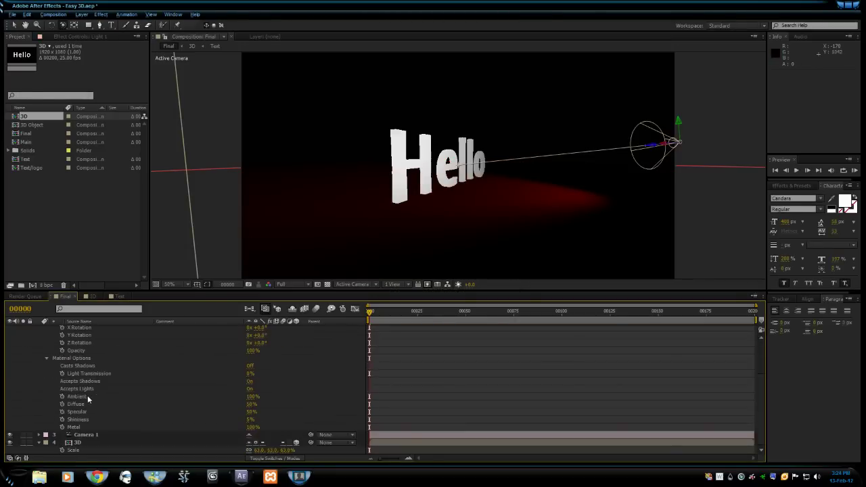
{"action": "left_click", "coordinate": [250, 367]}
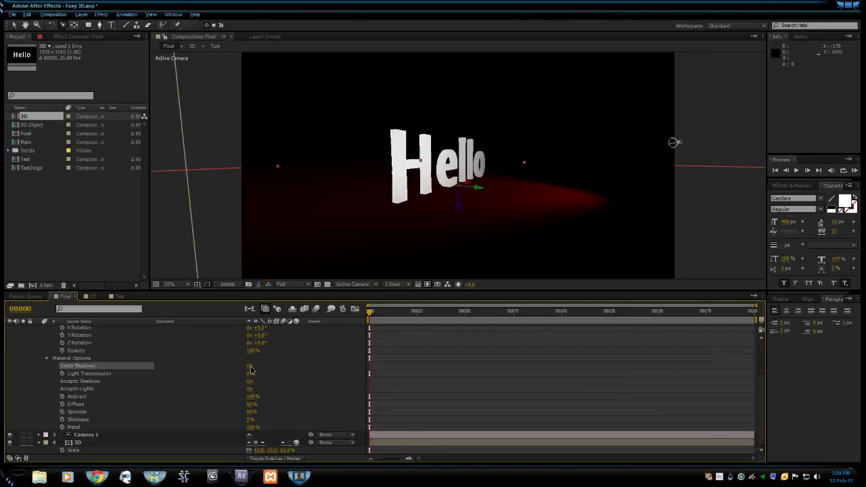
{"action": "left_click", "coordinate": [47, 358]}
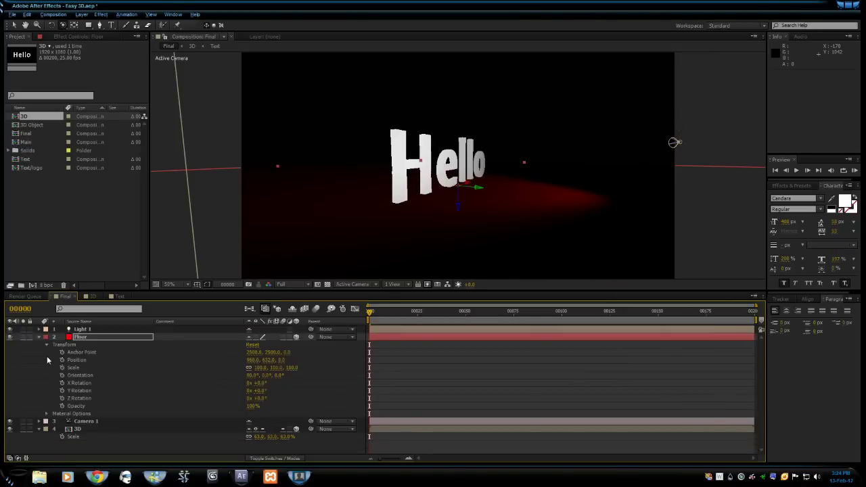
Turn on Casts Shadows in the material options of the 3D layer in the Final composition
{"action": "left_click", "coordinate": [40, 431]}
{"action": "left_click", "coordinate": [42, 431]}
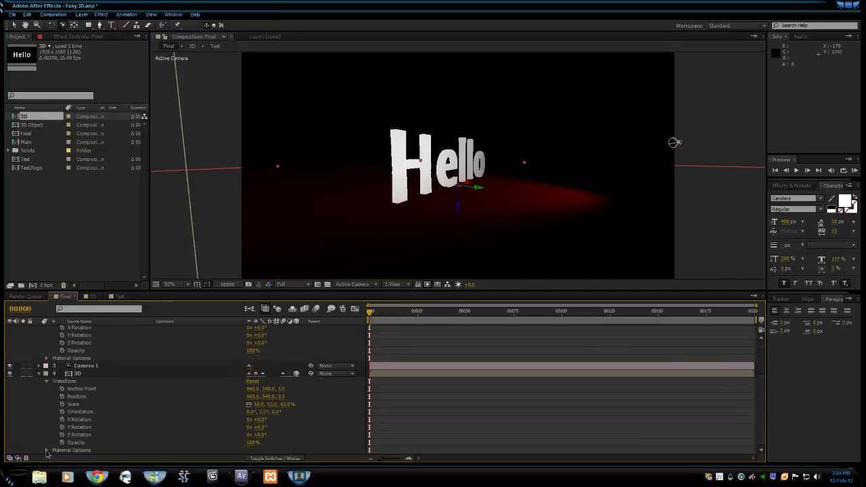
{"action": "left_click", "coordinate": [47, 451]}
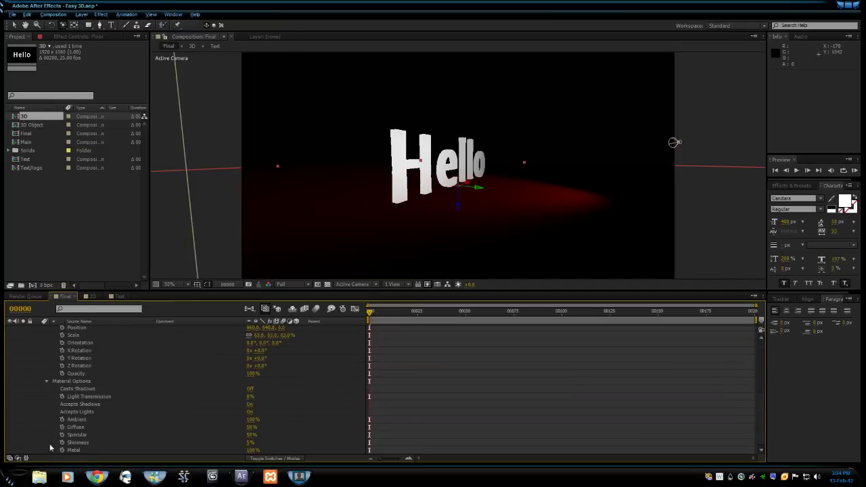
{"action": "left_click", "coordinate": [249, 389]}
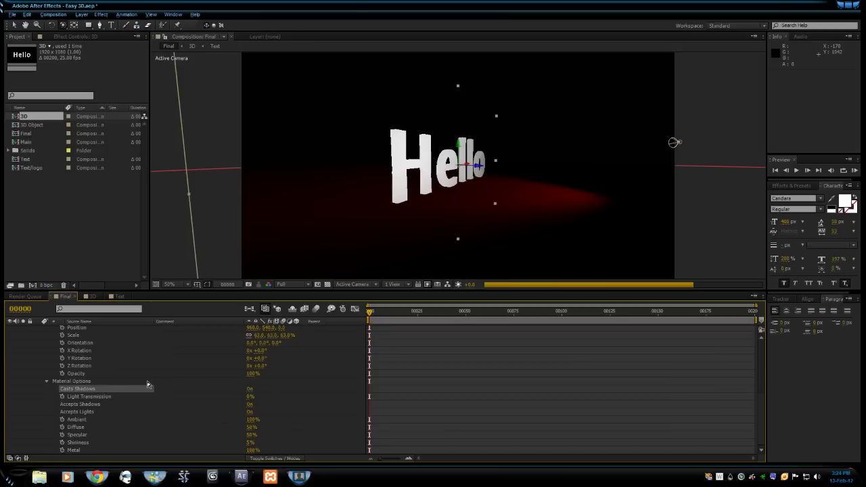
{"action": "scroll", "coordinate": [147, 383], "scroll_direction": "up", "scroll_amount": 2}
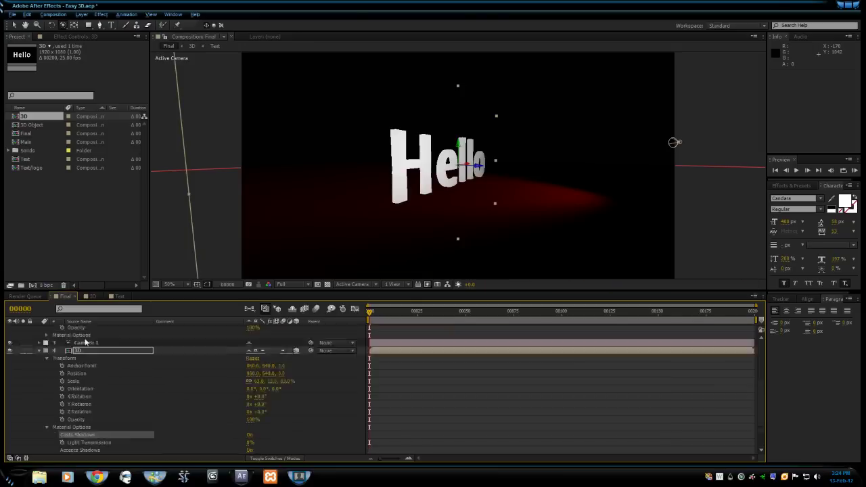
{"action": "scroll", "coordinate": [85, 343], "scroll_direction": "up", "scroll_amount": 4}
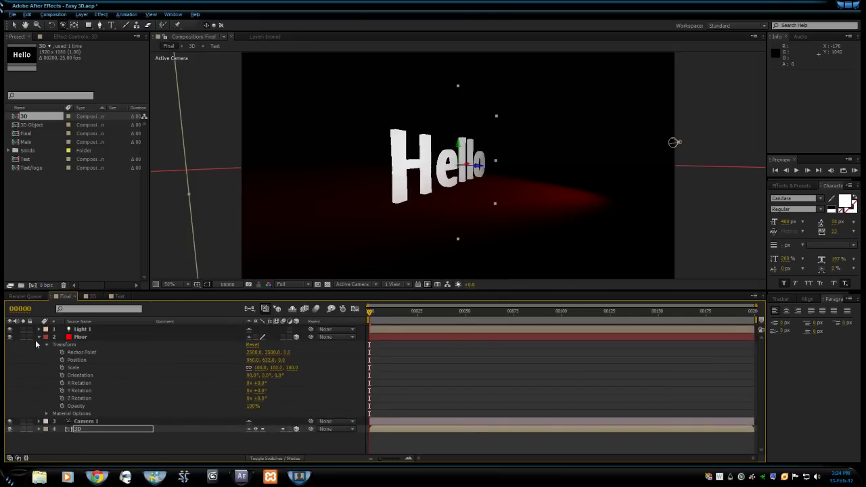
{"action": "left_click", "coordinate": [38, 337]}
Move the spot light closer to the Hello text, to a position of about 970, 505, -449
{"action": "left_click", "coordinate": [79, 329]}
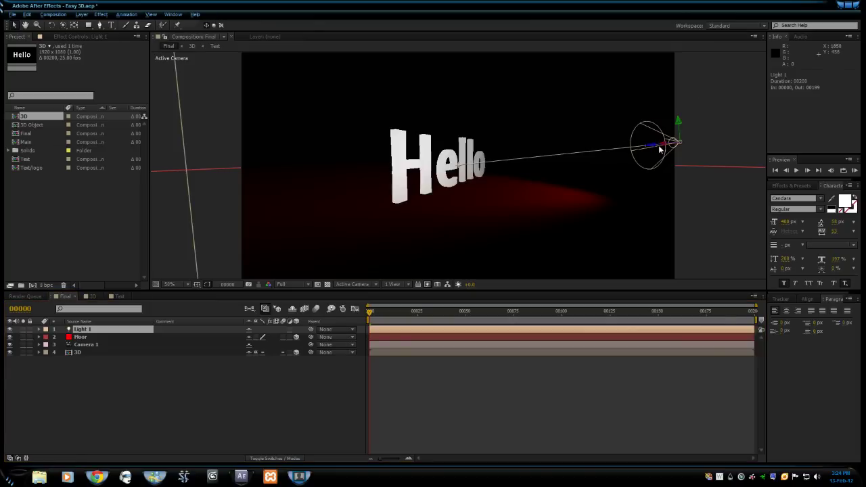
{"action": "left_click_drag", "start_coordinate": [655, 148], "coordinate": [567, 157]}
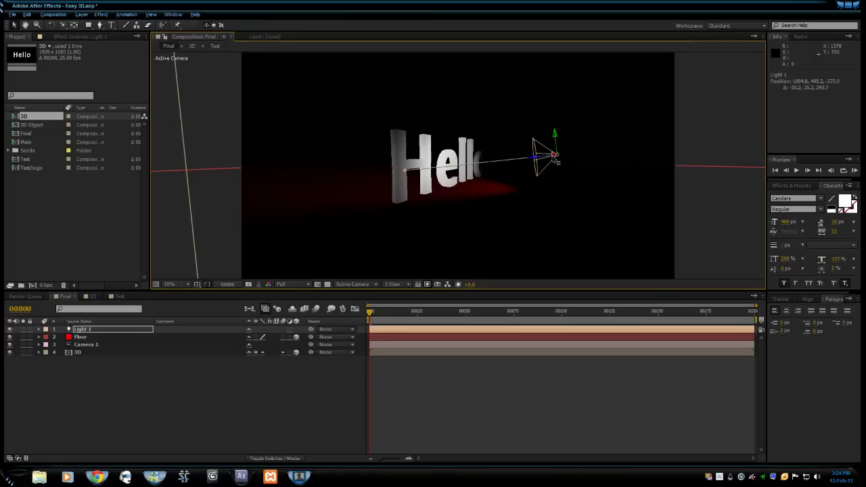
{"action": "mouse_move", "coordinate": [553, 157]}
{"action": "left_mouse_down"}
{"action": "mouse_move", "coordinate": [469, 207]}
{"action": "mouse_move", "coordinate": [558, 169]}
{"action": "mouse_move", "coordinate": [527, 186]}
{"action": "mouse_move", "coordinate": [539, 184]}
{"action": "mouse_move", "coordinate": [584, 155]}
{"action": "mouse_move", "coordinate": [561, 167]}
{"action": "mouse_move", "coordinate": [577, 159]}
{"action": "mouse_move", "coordinate": [538, 161]}
{"action": "left_mouse_up"}
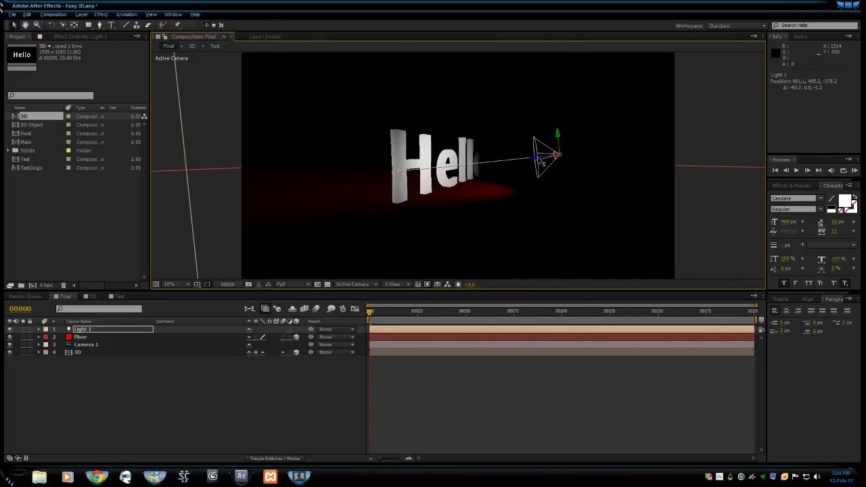
{"action": "left_click_drag", "start_coordinate": [539, 159], "coordinate": [578, 155]}
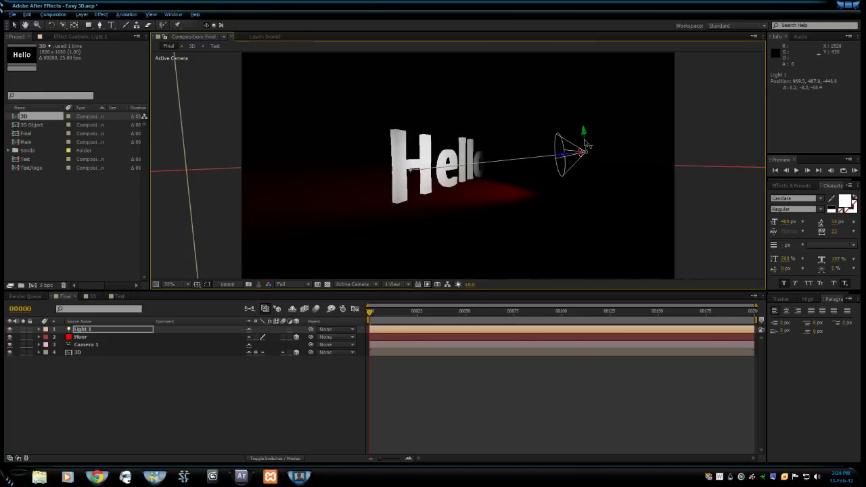
{"action": "left_click_drag", "start_coordinate": [588, 144], "coordinate": [580, 161]}
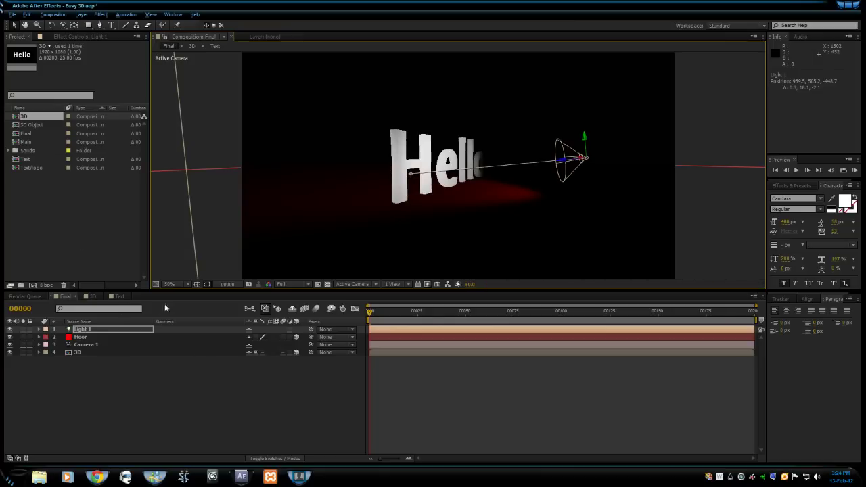
Examine the material options of the first Text layer in the 3D composition
{"action": "left_click", "coordinate": [102, 298]}
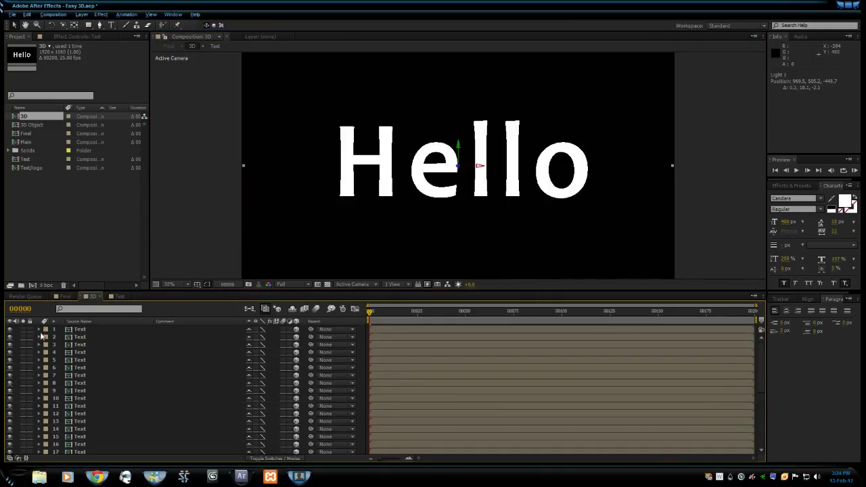
{"action": "left_click", "coordinate": [38, 330]}
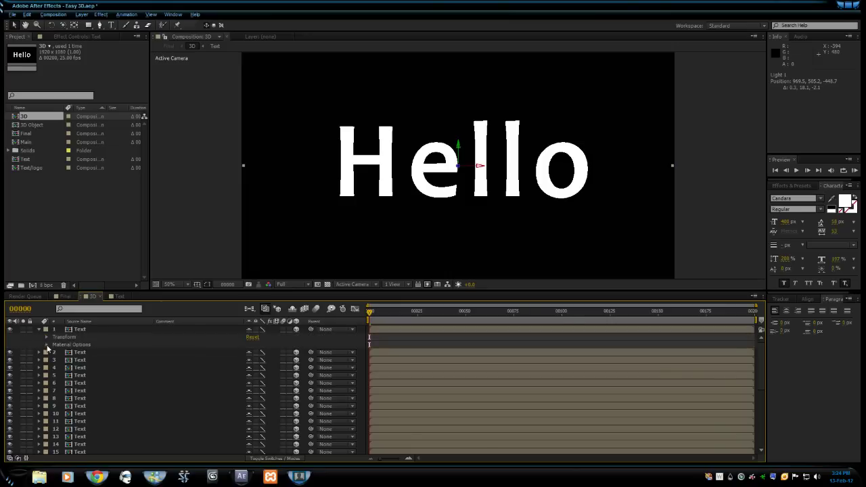
{"action": "left_click", "coordinate": [46, 345]}
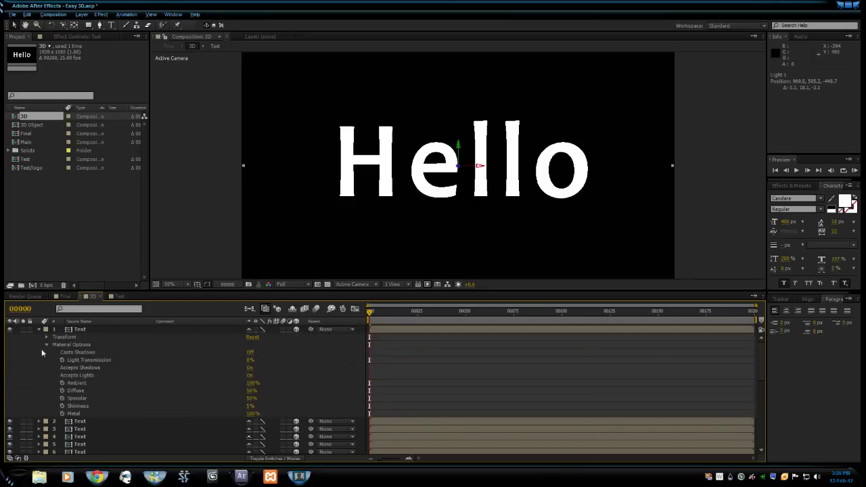
{"action": "left_click", "coordinate": [47, 345]}
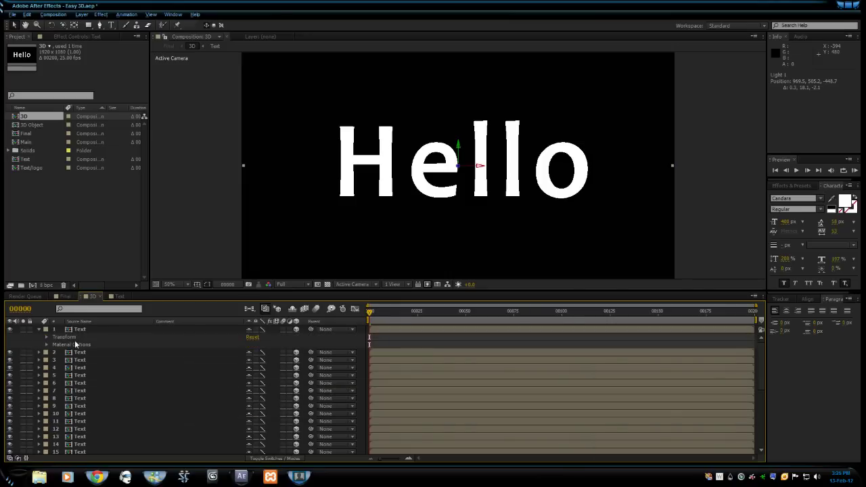
{"action": "left_click", "coordinate": [46, 345]}
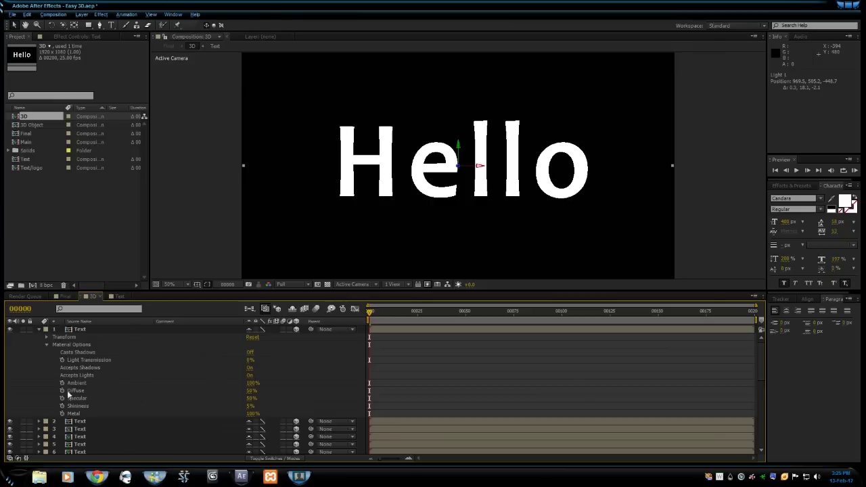
{"action": "left_click", "coordinate": [38, 329]}
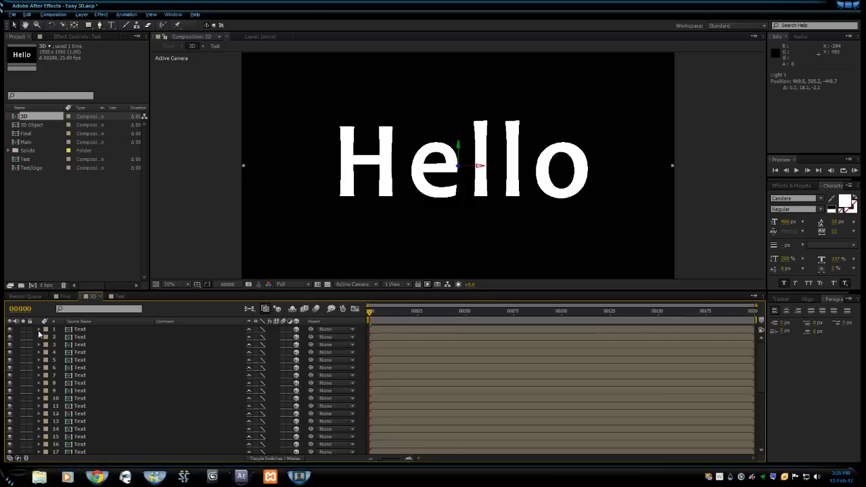
{"action": "left_click", "coordinate": [39, 329]}
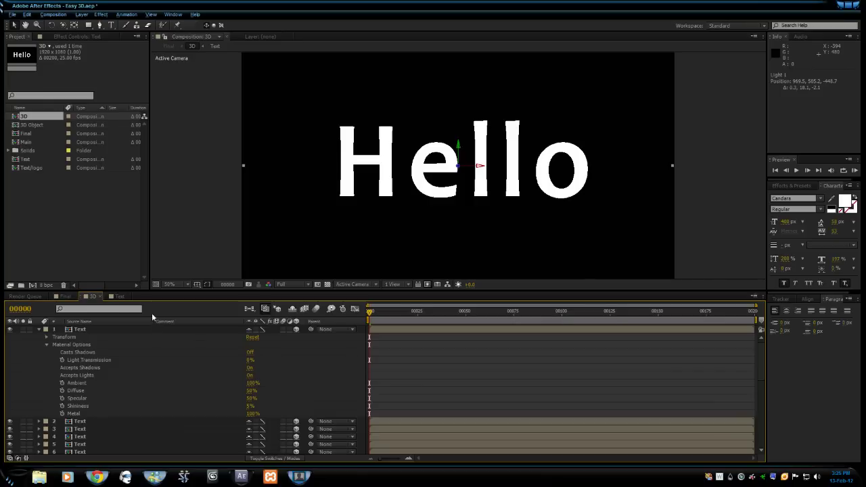
{"action": "left_click", "coordinate": [46, 344]}
{"action": "left_click", "coordinate": [47, 344]}
{"action": "left_click", "coordinate": [47, 345]}
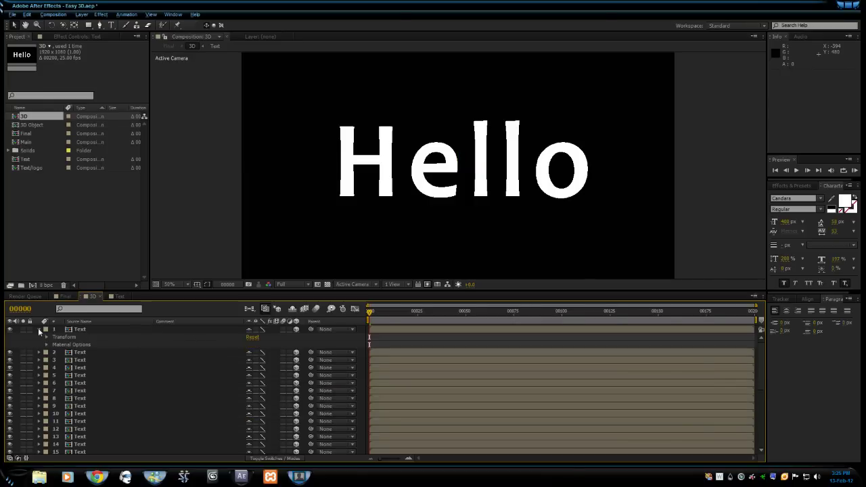
{"action": "left_click", "coordinate": [39, 330]}
Turn on Casts Shadows in the material options of the last Text layer in the 3D composition
{"action": "scroll", "coordinate": [73, 392], "scroll_direction": "down", "scroll_amount": 5}
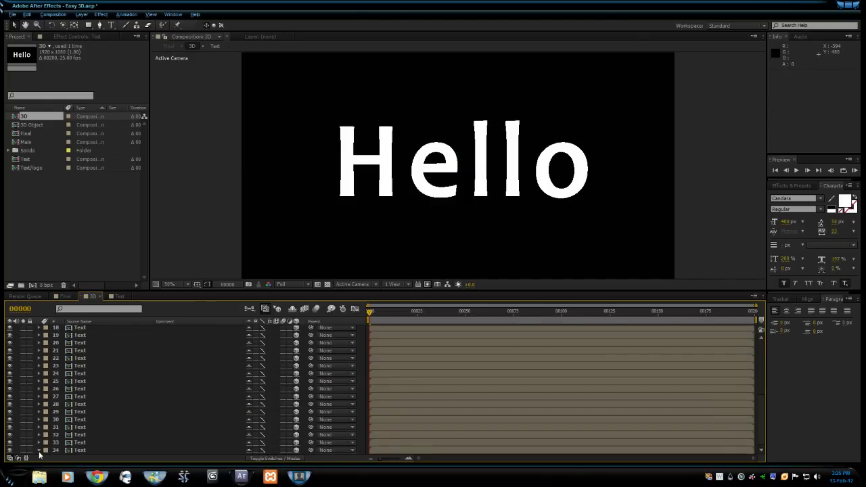
{"action": "left_click", "coordinate": [39, 451]}
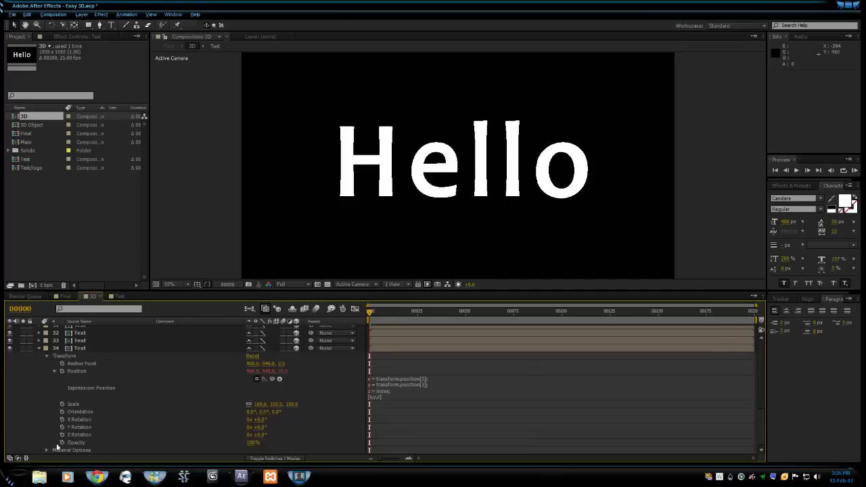
{"action": "left_click", "coordinate": [47, 451]}
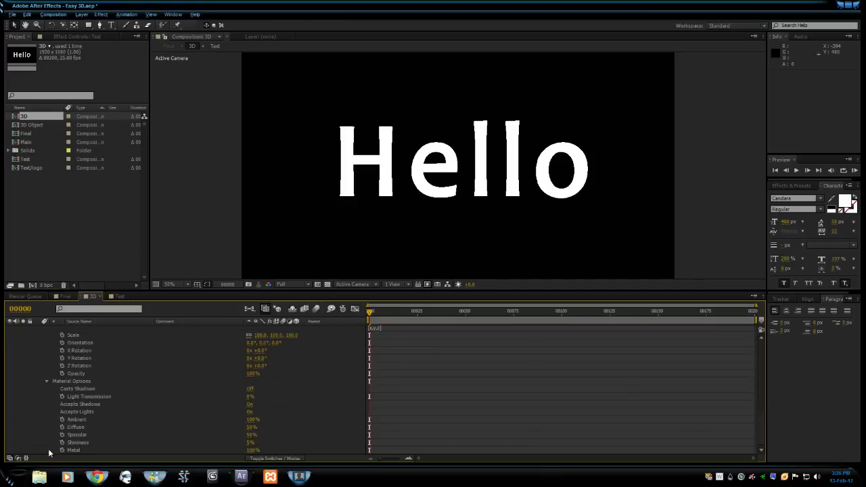
{"action": "left_click", "coordinate": [249, 391]}
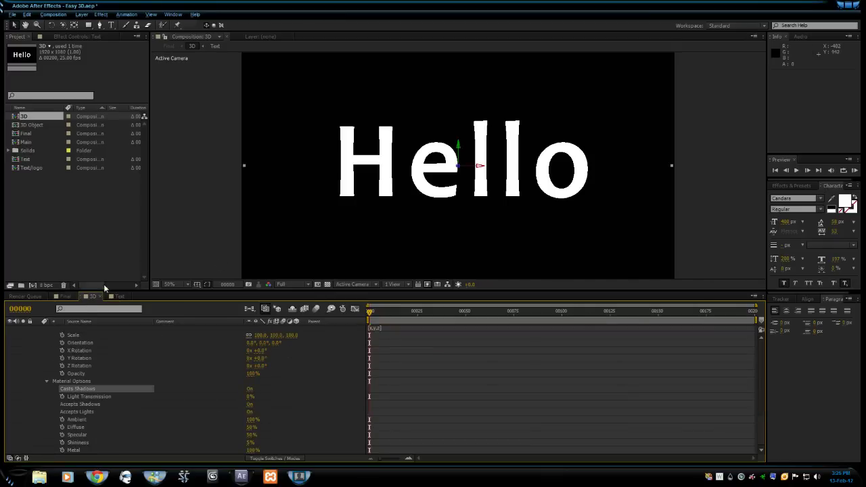
Move the spot light in the Final composition to about 1258, 501, -453, and raise the floor to about 960, 623, 1
{"action": "left_click", "coordinate": [67, 299]}
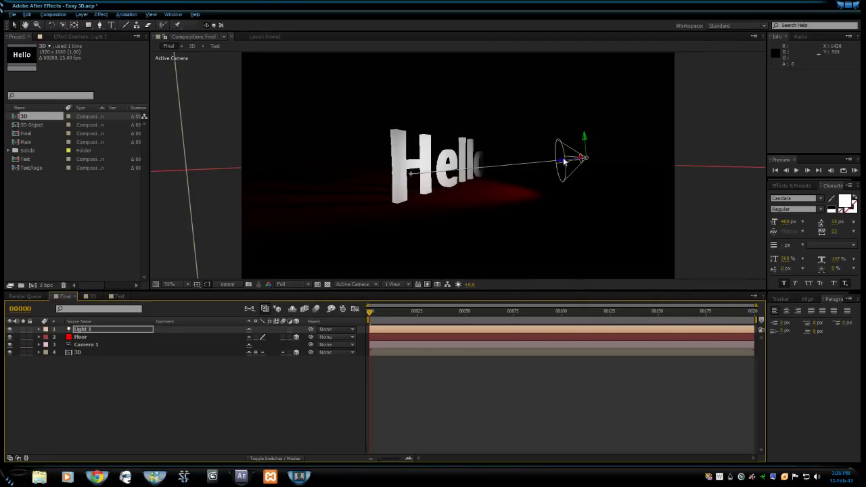
{"action": "left_click_drag", "start_coordinate": [564, 161], "coordinate": [614, 166]}
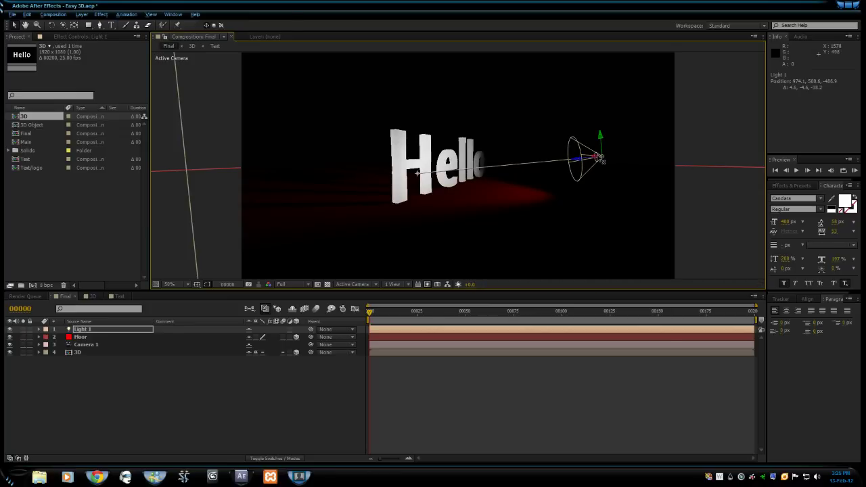
{"action": "mouse_move", "coordinate": [600, 159]}
{"action": "left_mouse_down"}
{"action": "mouse_move", "coordinate": [582, 157]}
{"action": "mouse_move", "coordinate": [605, 67]}
{"action": "mouse_move", "coordinate": [547, 205]}
{"action": "mouse_move", "coordinate": [532, 296]}
{"action": "mouse_move", "coordinate": [536, 168]}
{"action": "mouse_move", "coordinate": [580, 23]}
{"action": "mouse_move", "coordinate": [690, 4]}
{"action": "mouse_move", "coordinate": [613, 139]}
{"action": "left_mouse_up"}
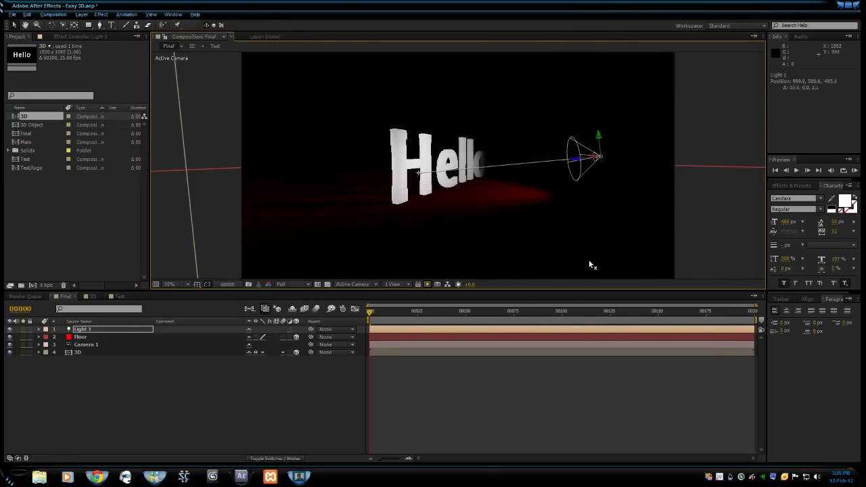
{"action": "left_click_drag", "start_coordinate": [589, 264], "coordinate": [529, 213]}
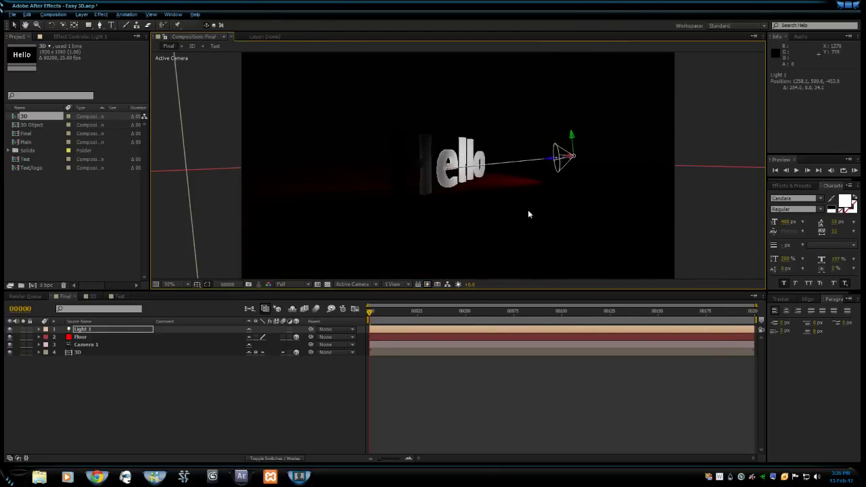
{"action": "left_click", "coordinate": [528, 189]}
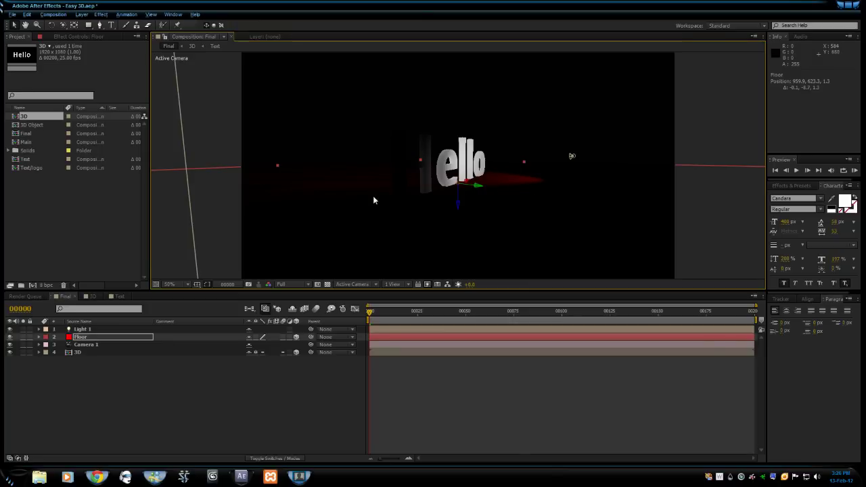
Raise the spot light to about 1258, 483, -451 and aim its point of interest at the outer edge of the letter H
{"action": "left_click", "coordinate": [572, 157]}
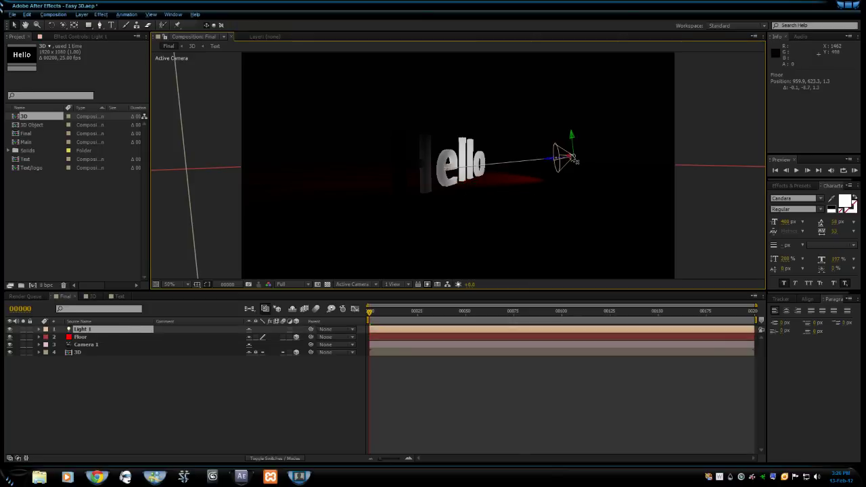
{"action": "left_click_drag", "start_coordinate": [559, 138], "coordinate": [542, 133]}
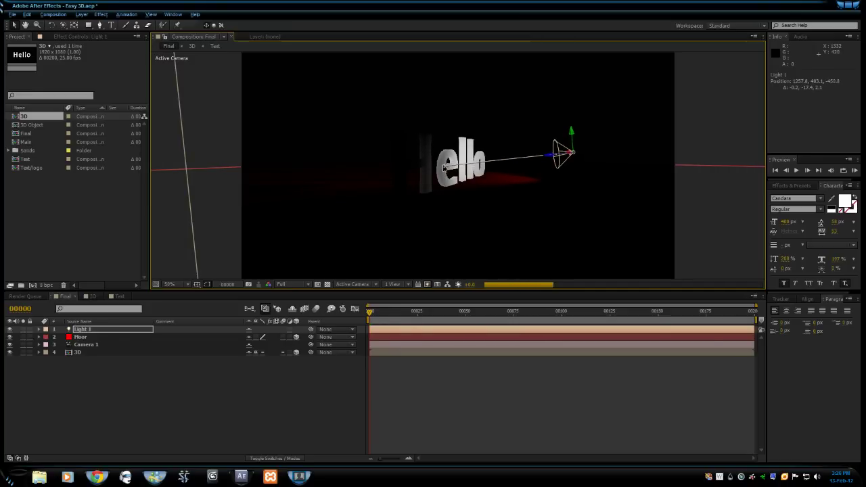
{"action": "left_click_drag", "start_coordinate": [447, 167], "coordinate": [390, 158]}
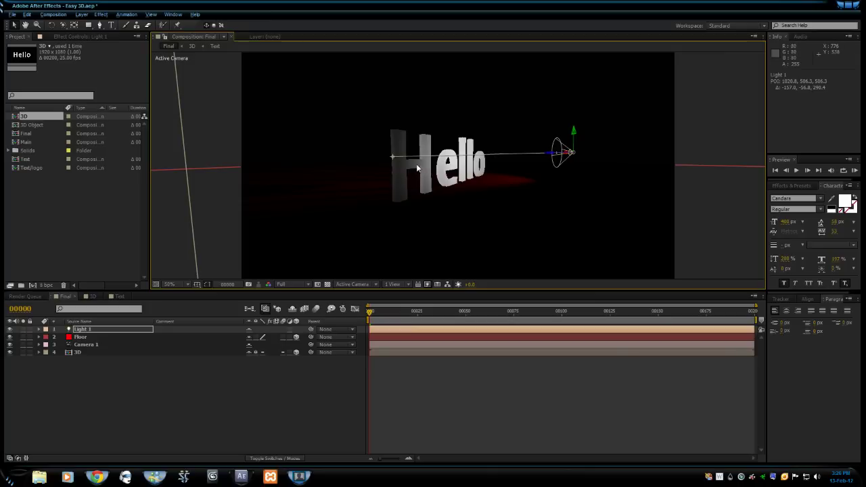
Examine the transform and material options of the 3D layer in the Final composition
{"action": "left_click", "coordinate": [38, 352]}
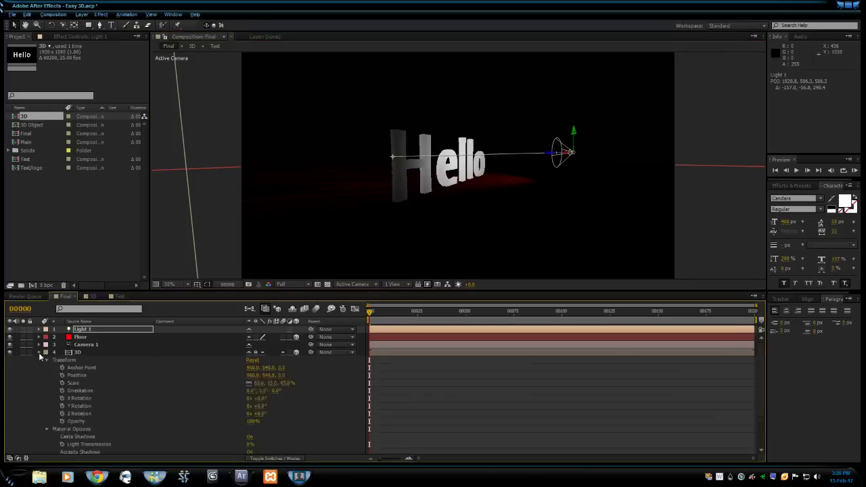
{"action": "scroll", "coordinate": [39, 353], "scroll_direction": "down", "scroll_amount": 1}
{"action": "left_click", "coordinate": [39, 330]}
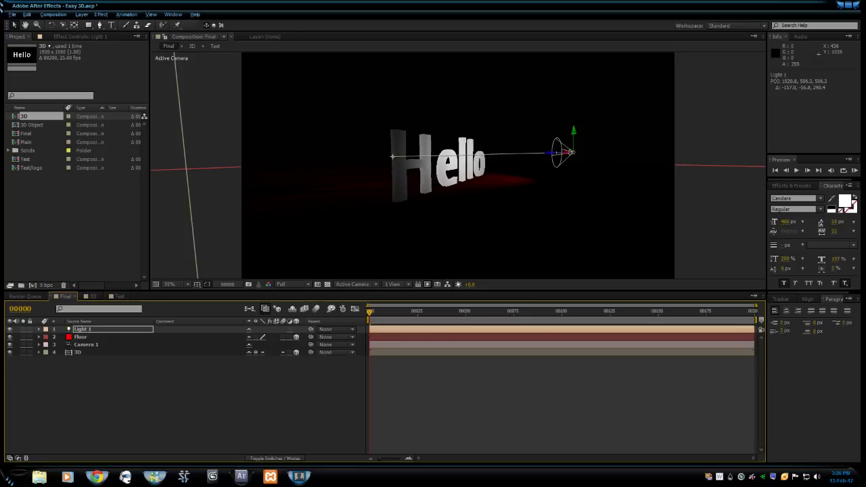